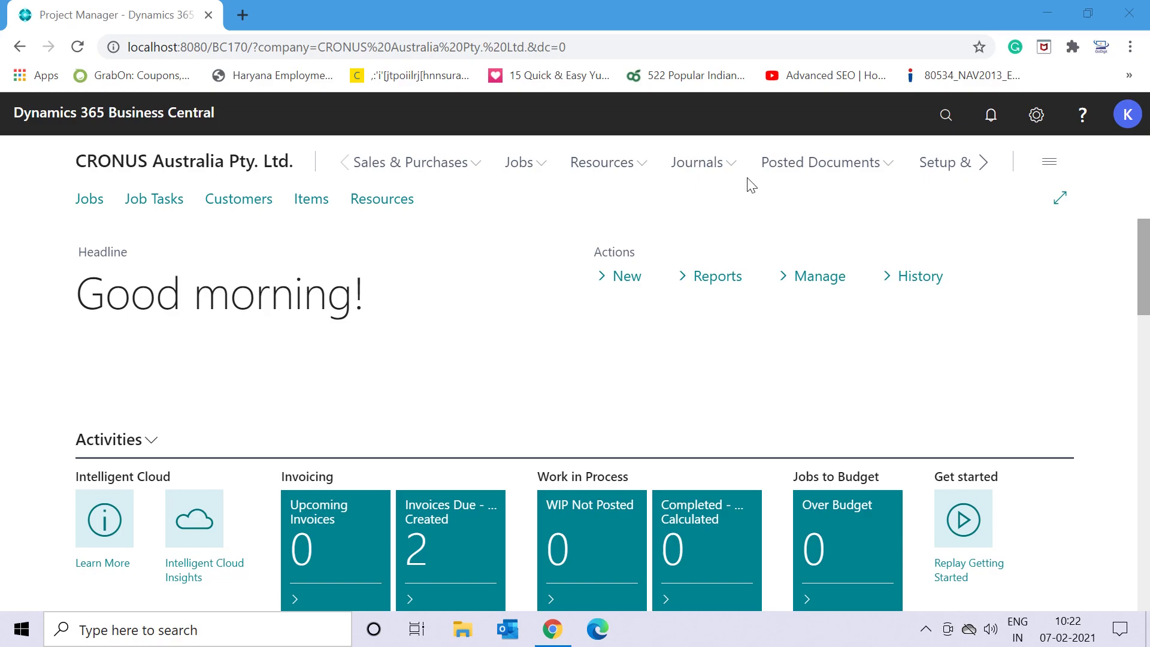
# Step: Open the Tell Me page search from the Project Manager home page
pyautogui.click(945, 121)
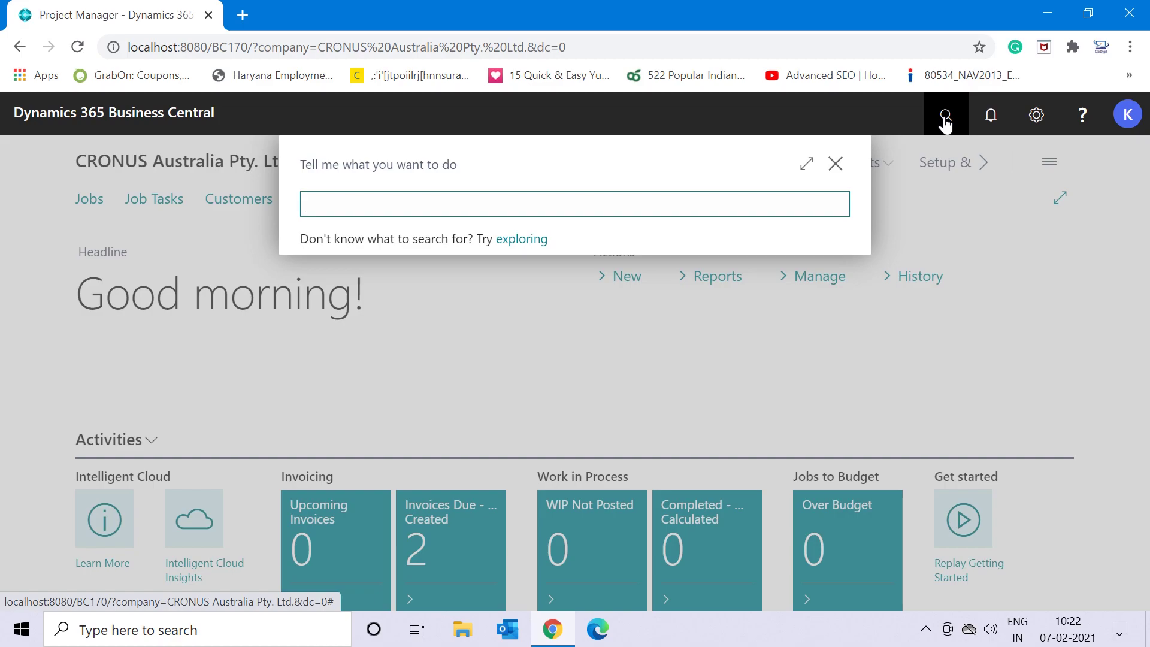
# Step: Search 'dimen' and open the Dimensions list page
pyautogui.write('dimen')
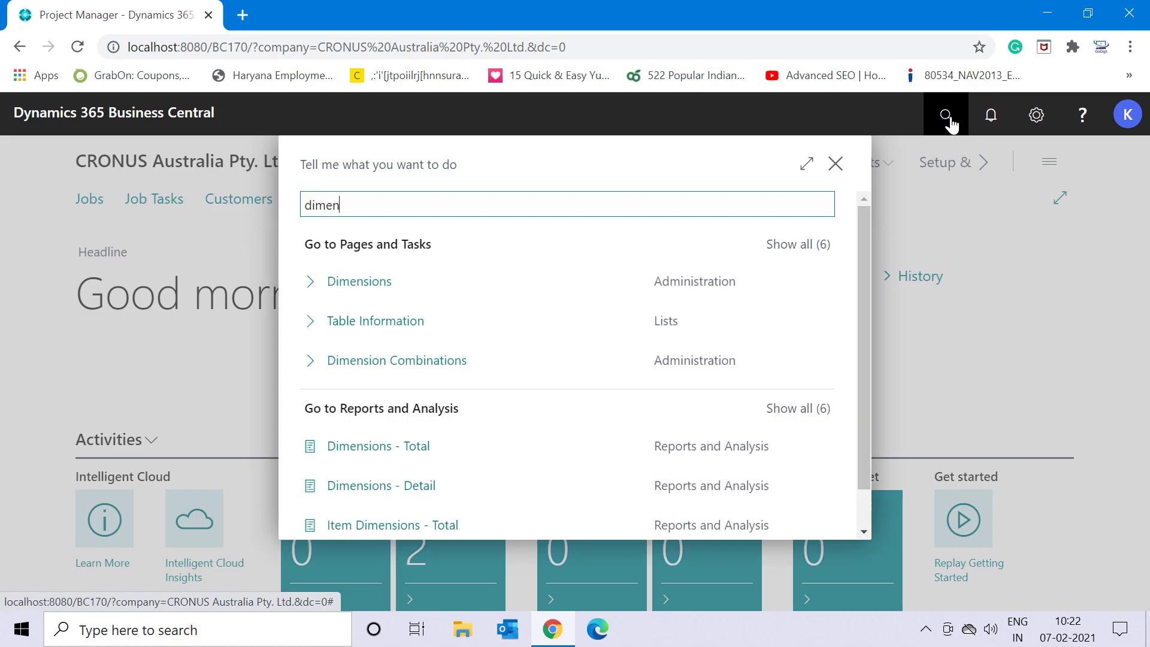
pyautogui.click(357, 295)
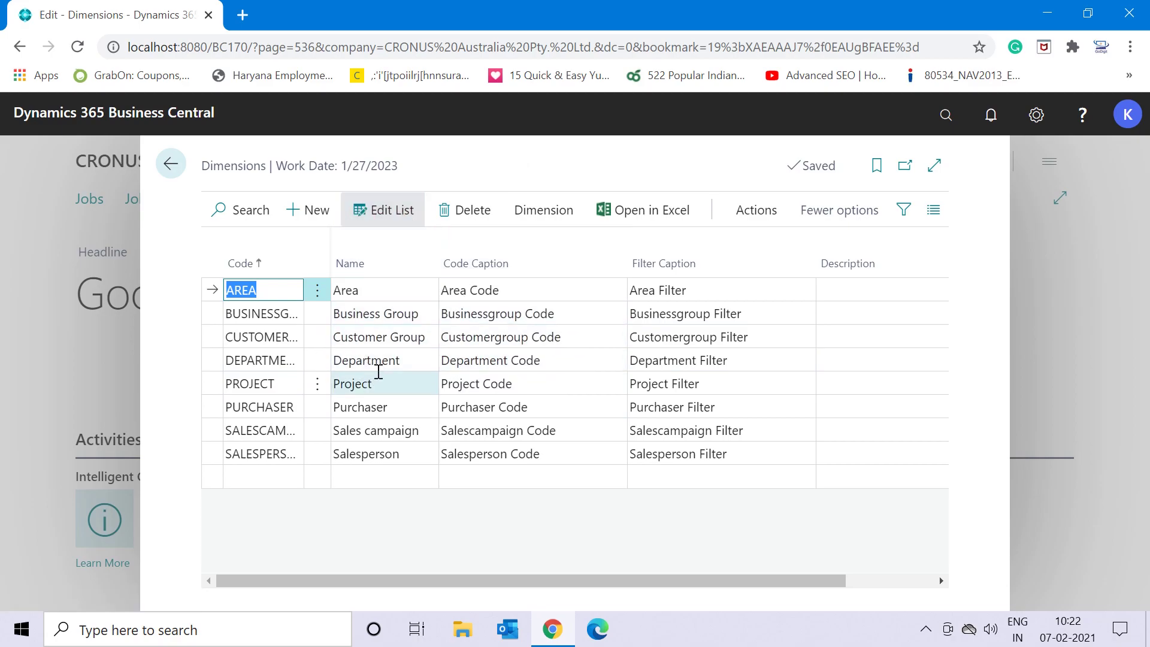
# Step: Check the PROJECT code caption, select DEPARTMENT, and show its Dimension actions
pyautogui.click(524, 388)
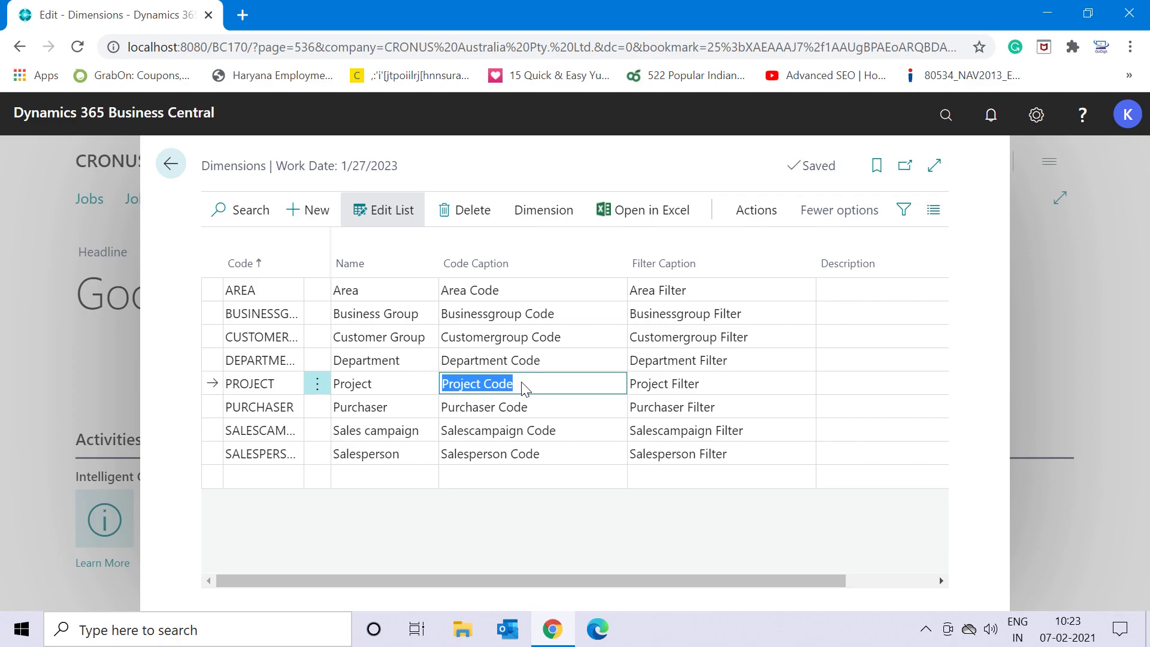
pyautogui.click(272, 361)
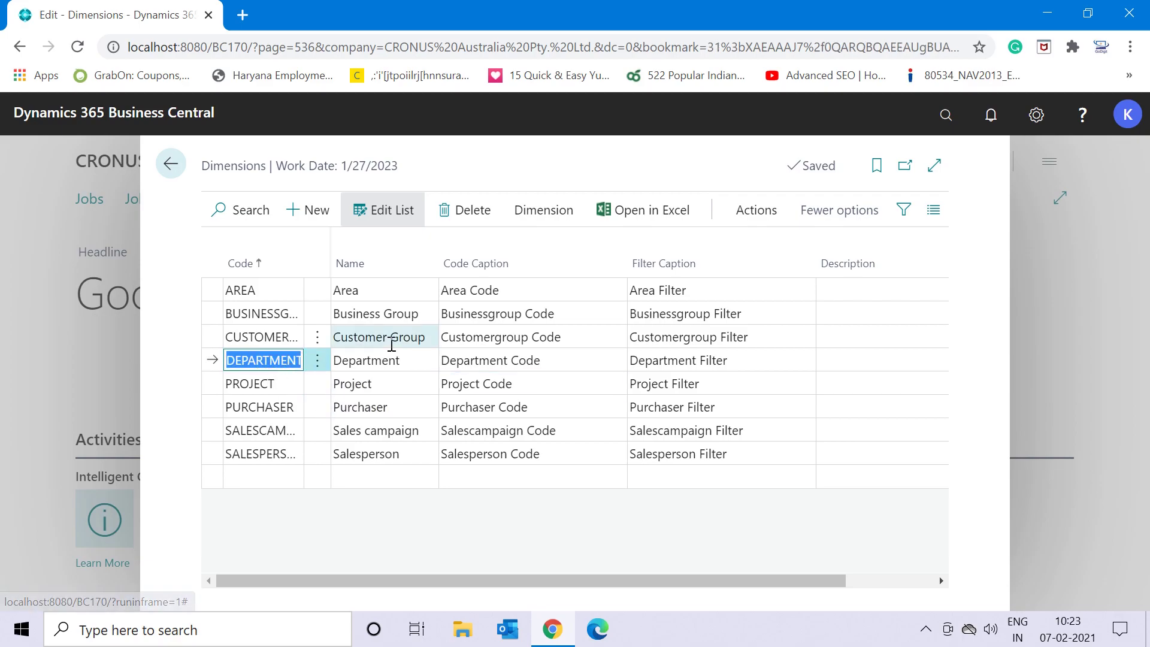
pyautogui.click(545, 221)
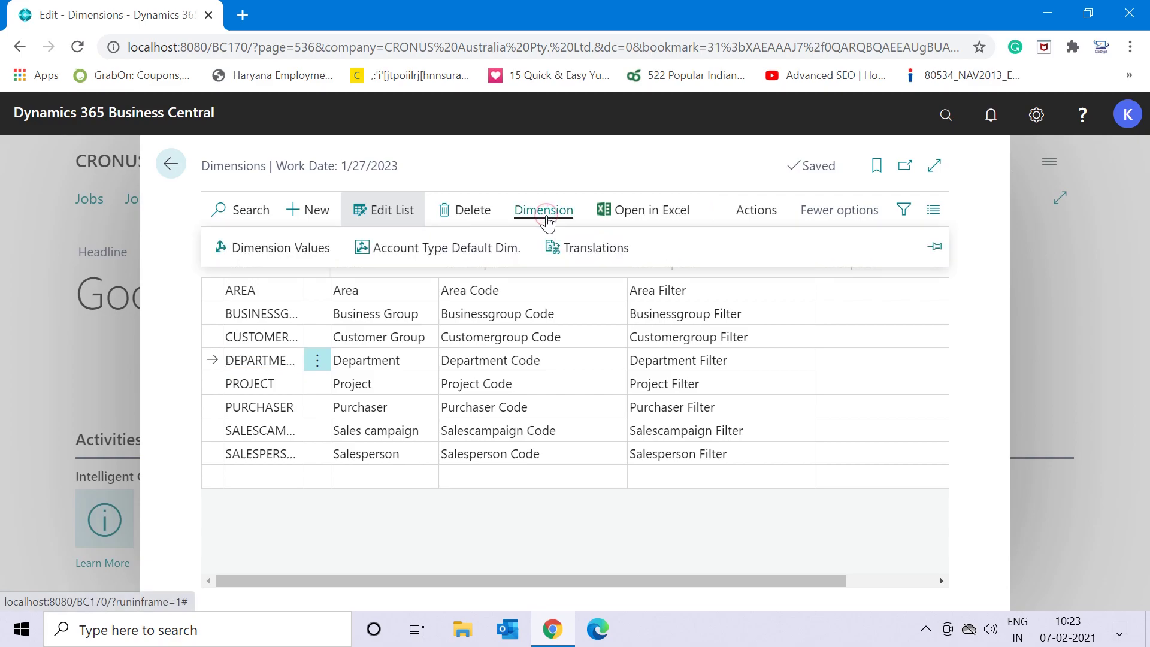
pyautogui.click(315, 259)
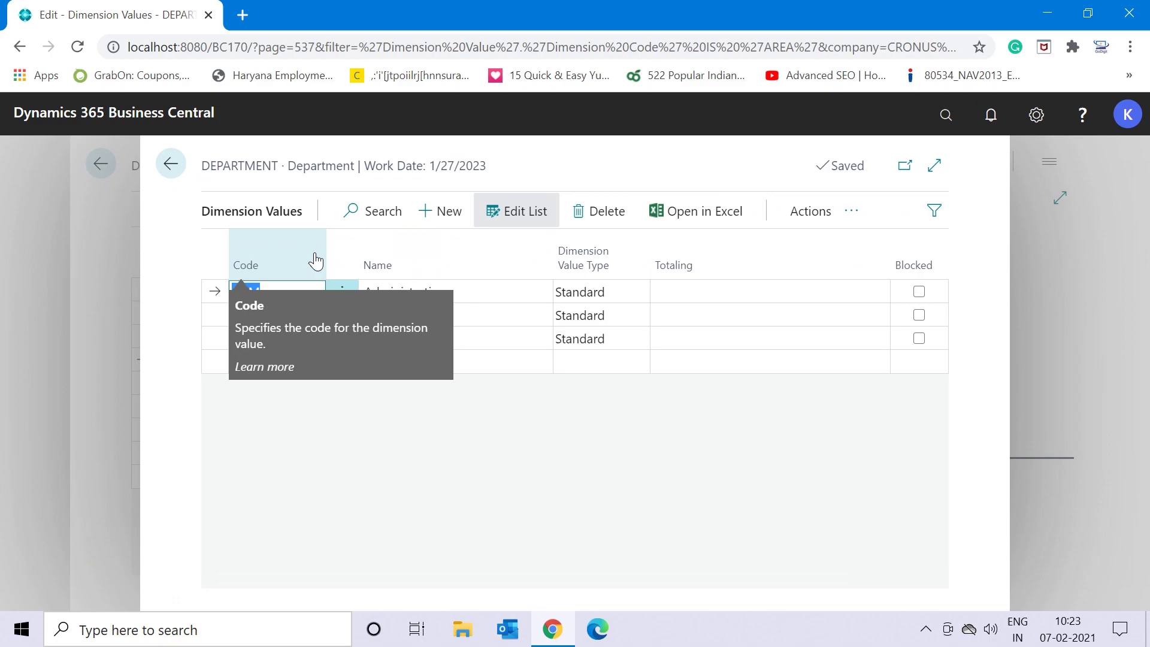
pyautogui.click(463, 293)
pyautogui.click(449, 310)
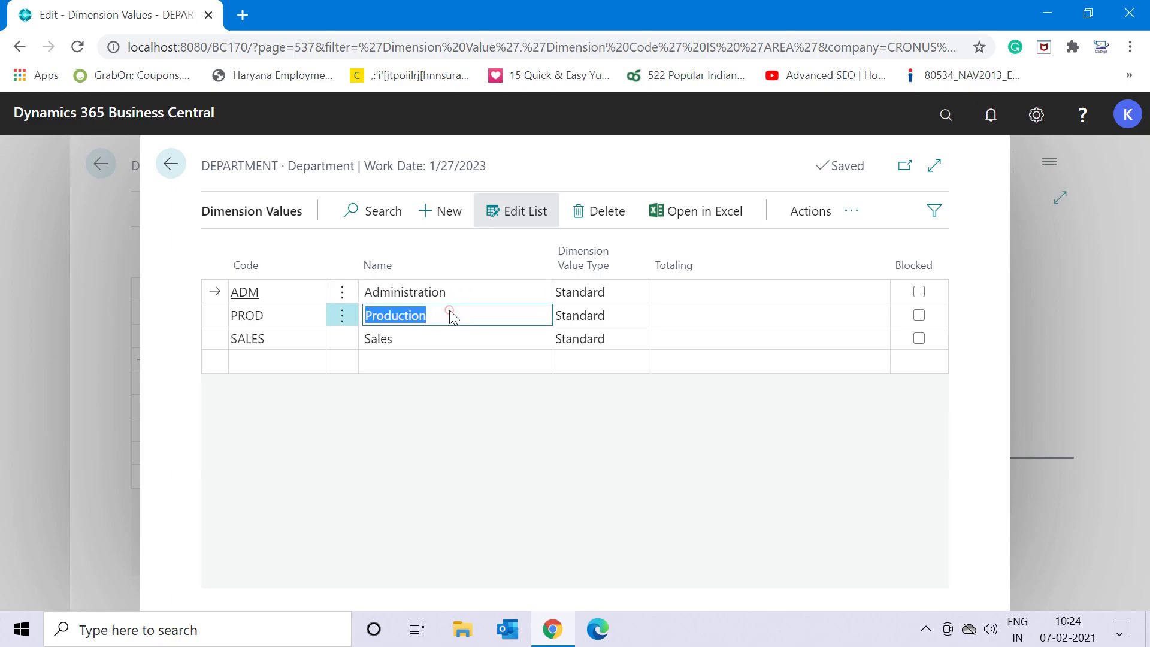
pyautogui.click(435, 337)
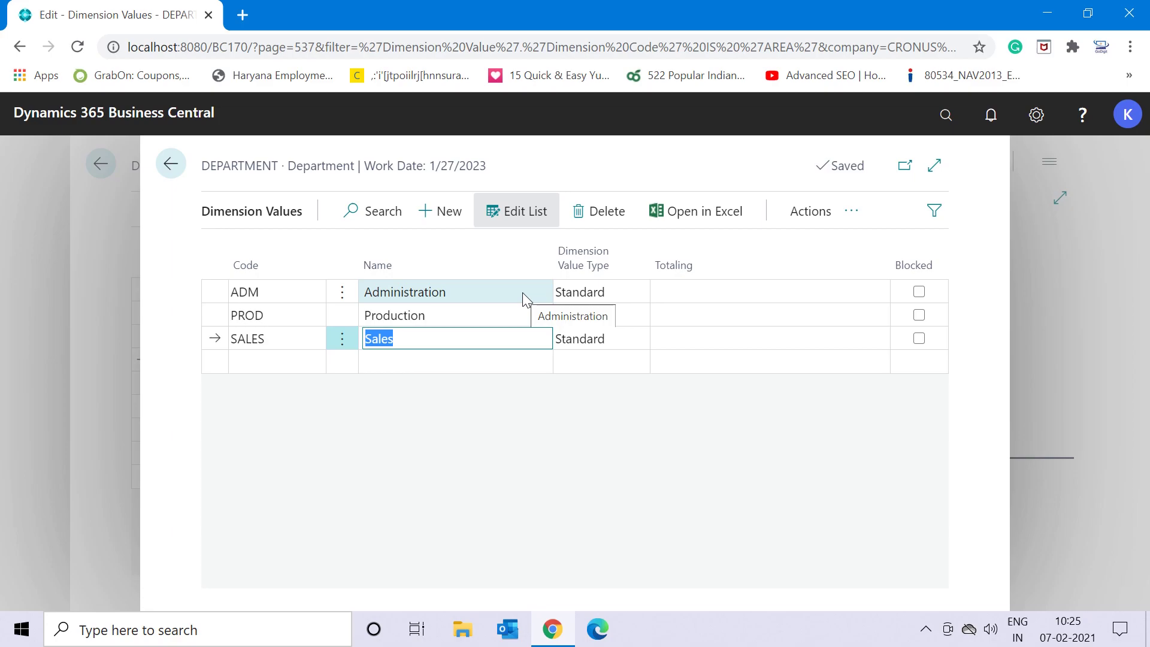
pyautogui.click(170, 164)
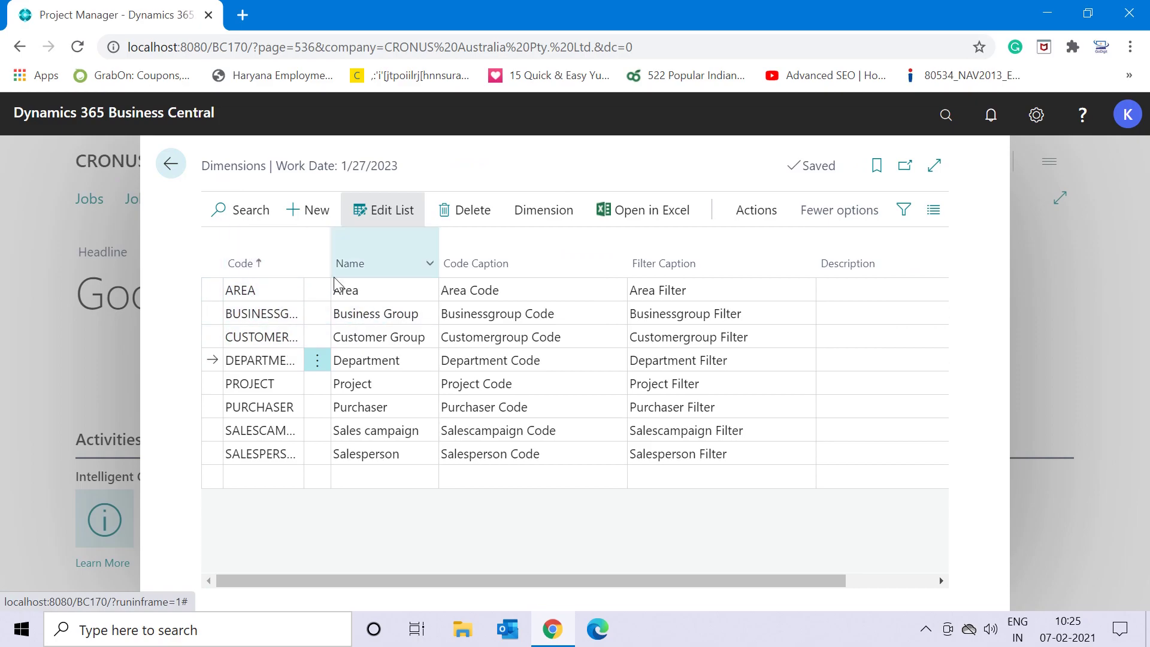
# Step: Review the DEPARTMENT code and name, then start a blank dimension line at the bottom
pyautogui.click(280, 355)
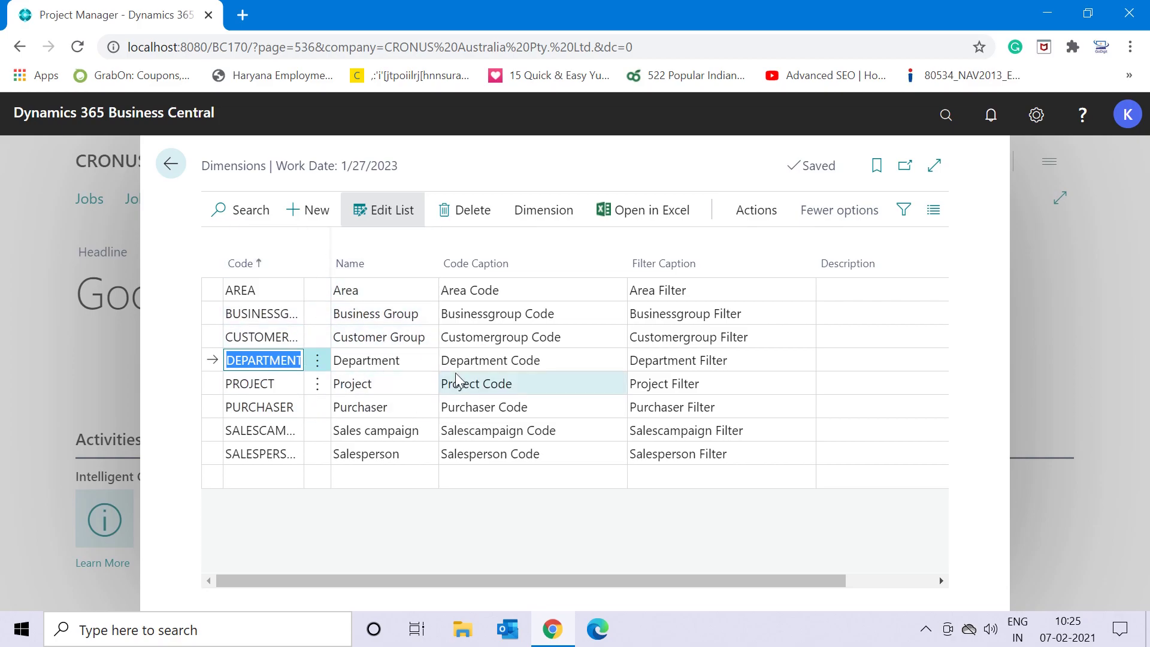
pyautogui.click(262, 361)
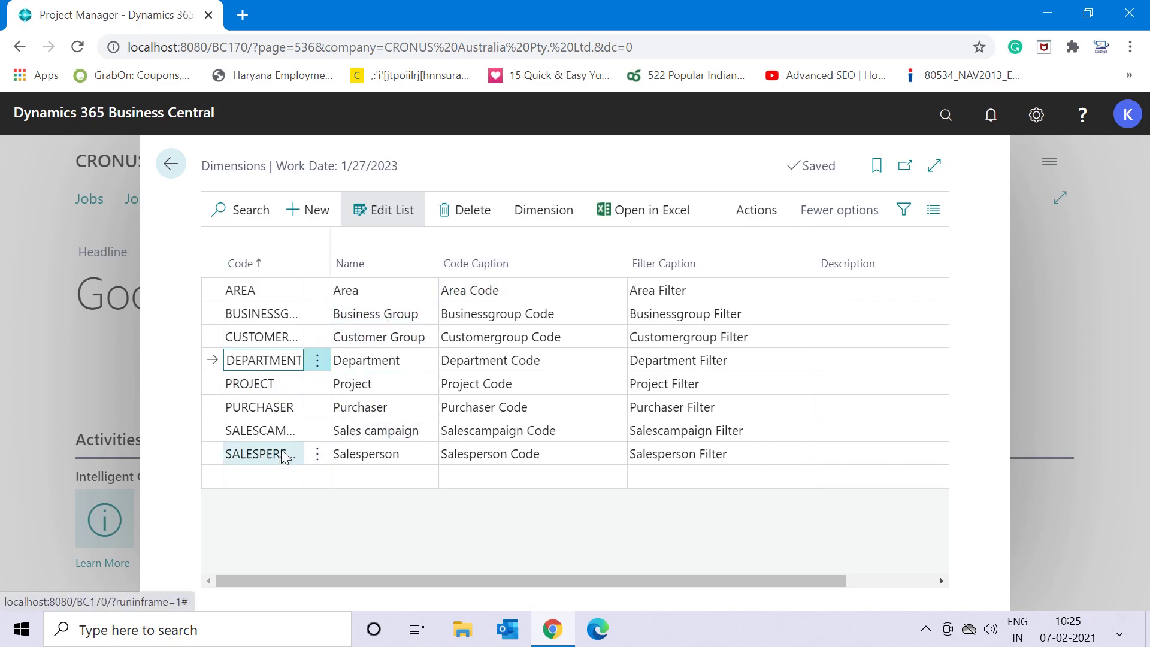
pyautogui.click(384, 366)
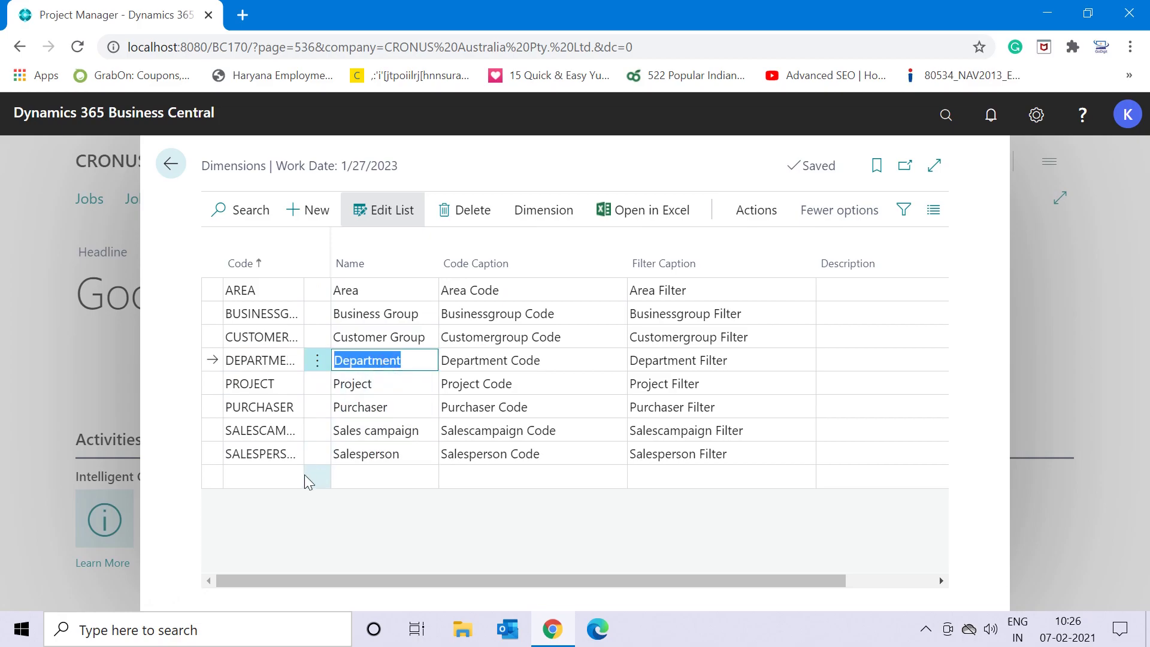
pyautogui.click(258, 478)
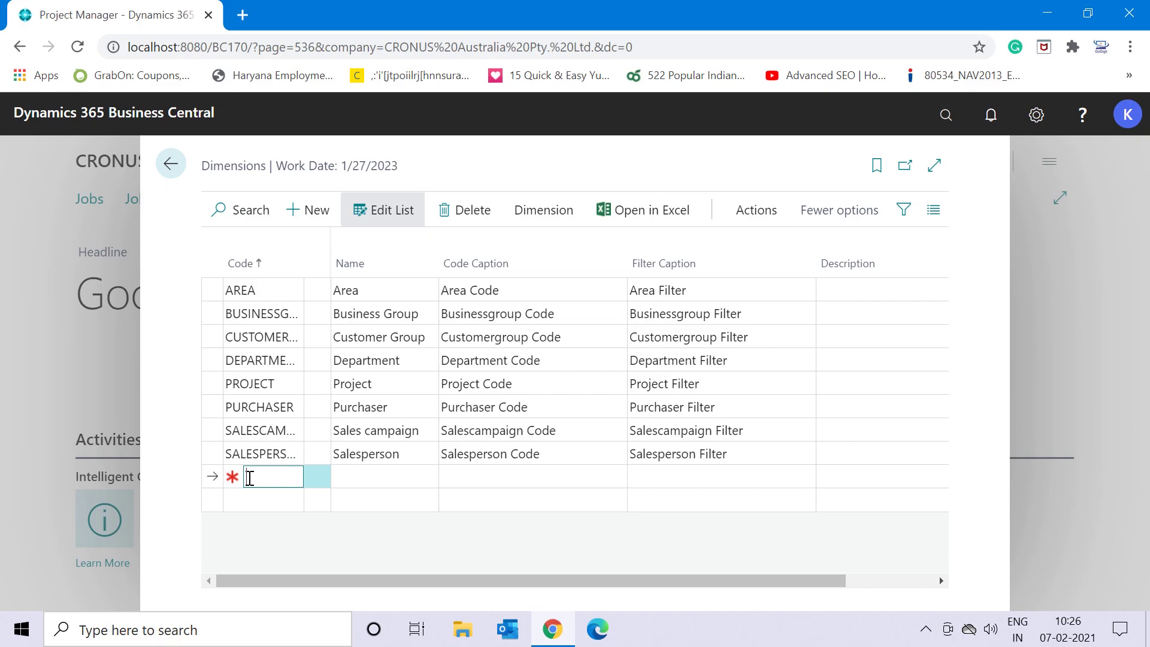
# Step: Enter code CUSTOM and accept the auto-filled name Custom and captions Custom Code, Custom Filter
pyautogui.write('Custom')
pyautogui.press('Tab')
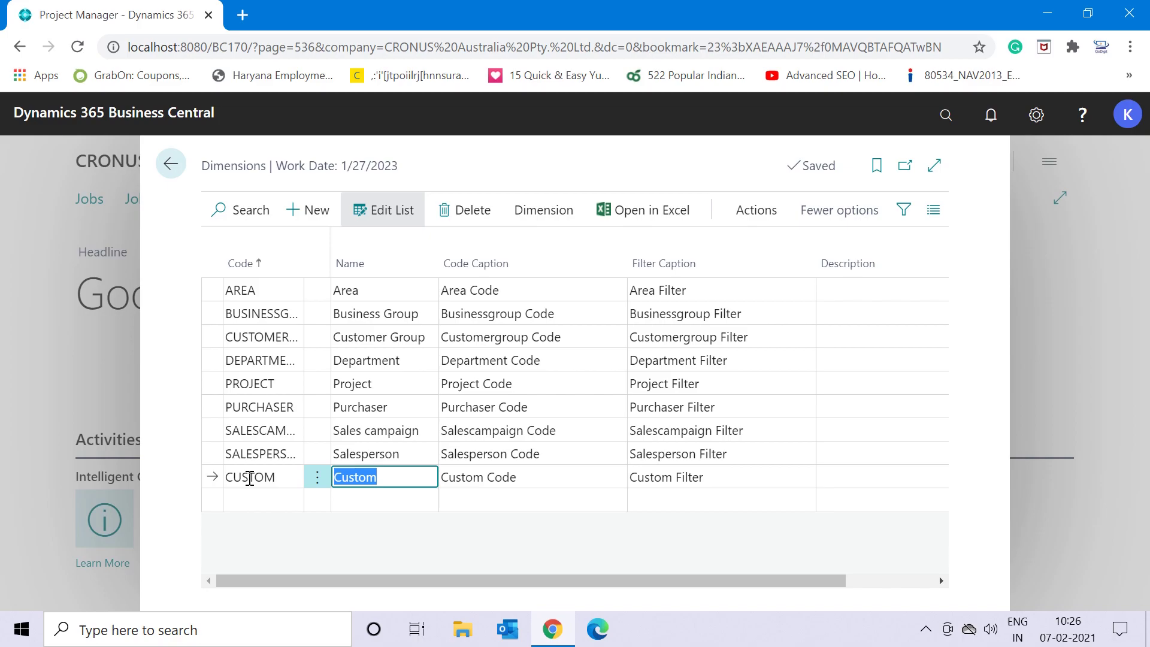
pyautogui.click(408, 480)
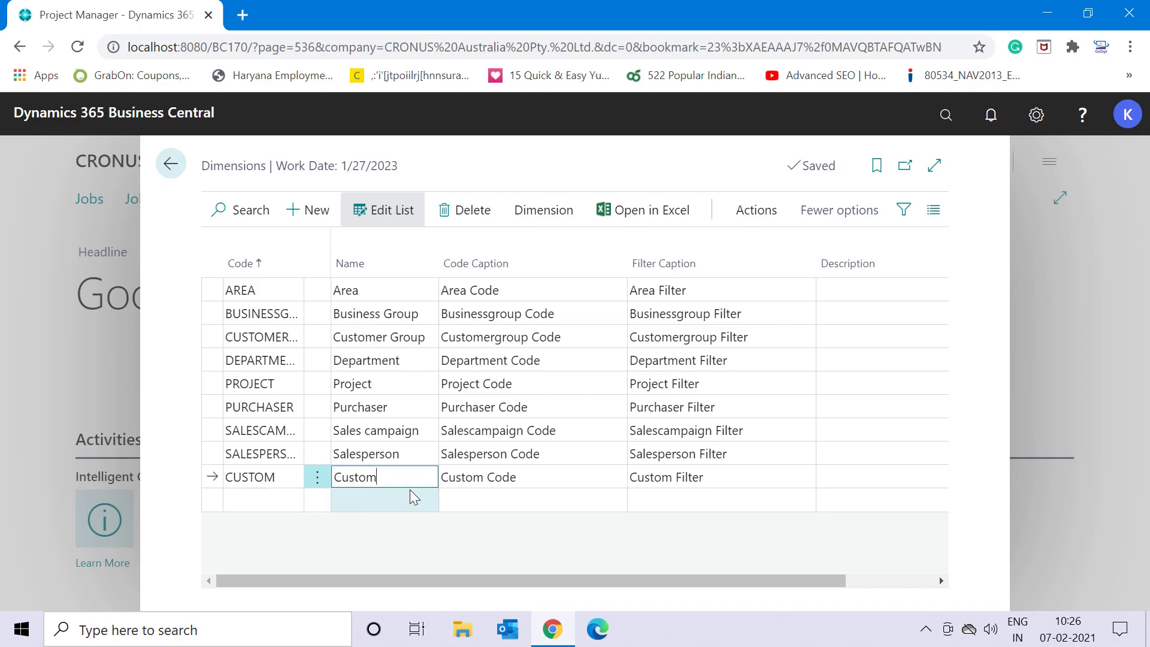
pyautogui.click(560, 477)
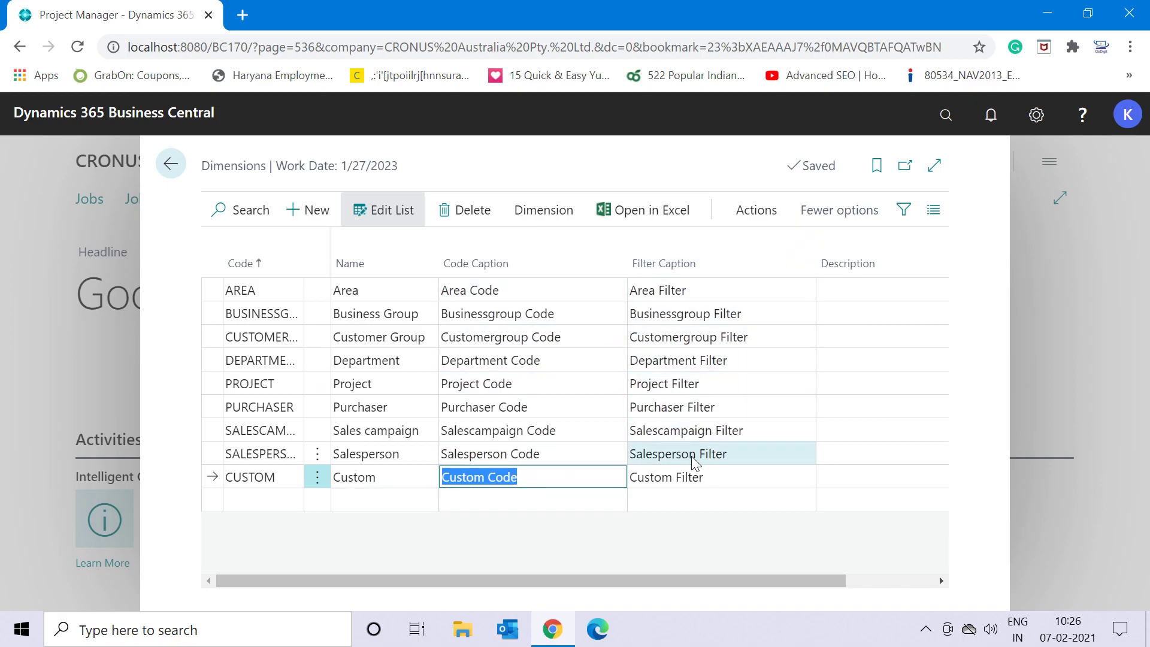
pyautogui.click(714, 477)
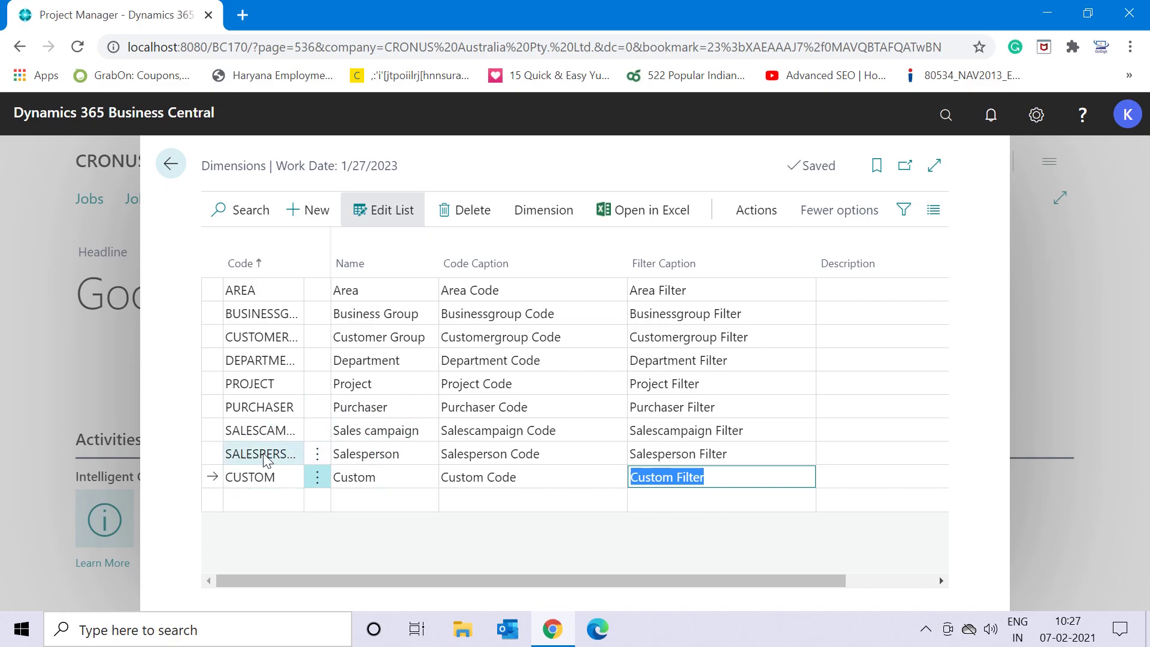
pyautogui.click(275, 479)
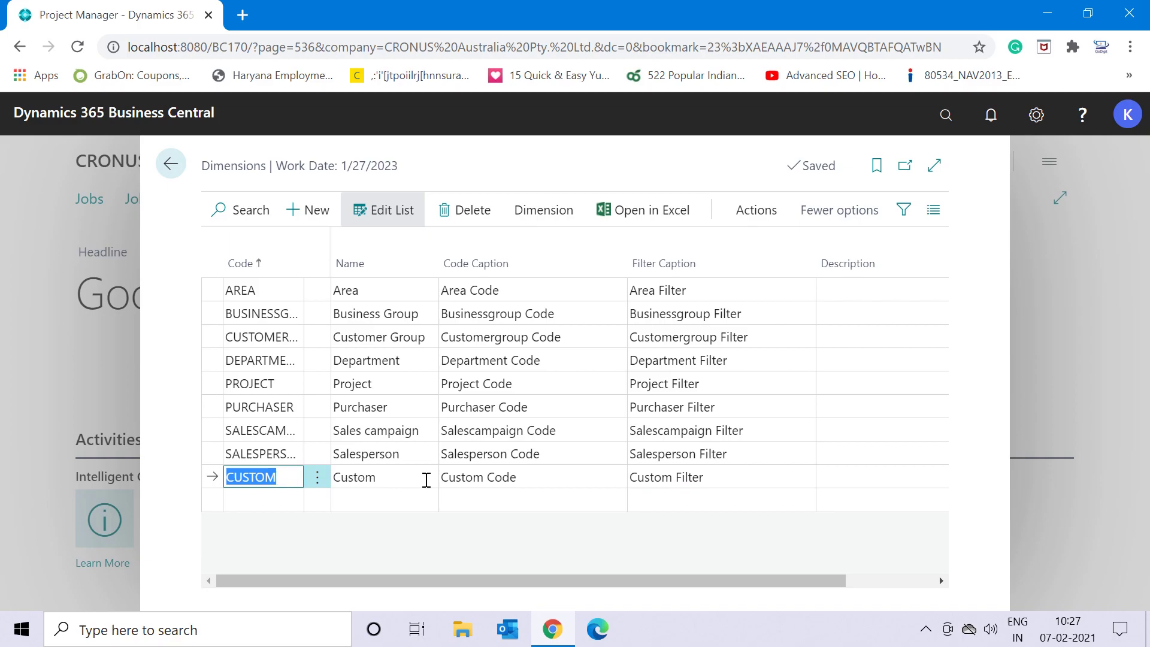
pyautogui.click(514, 483)
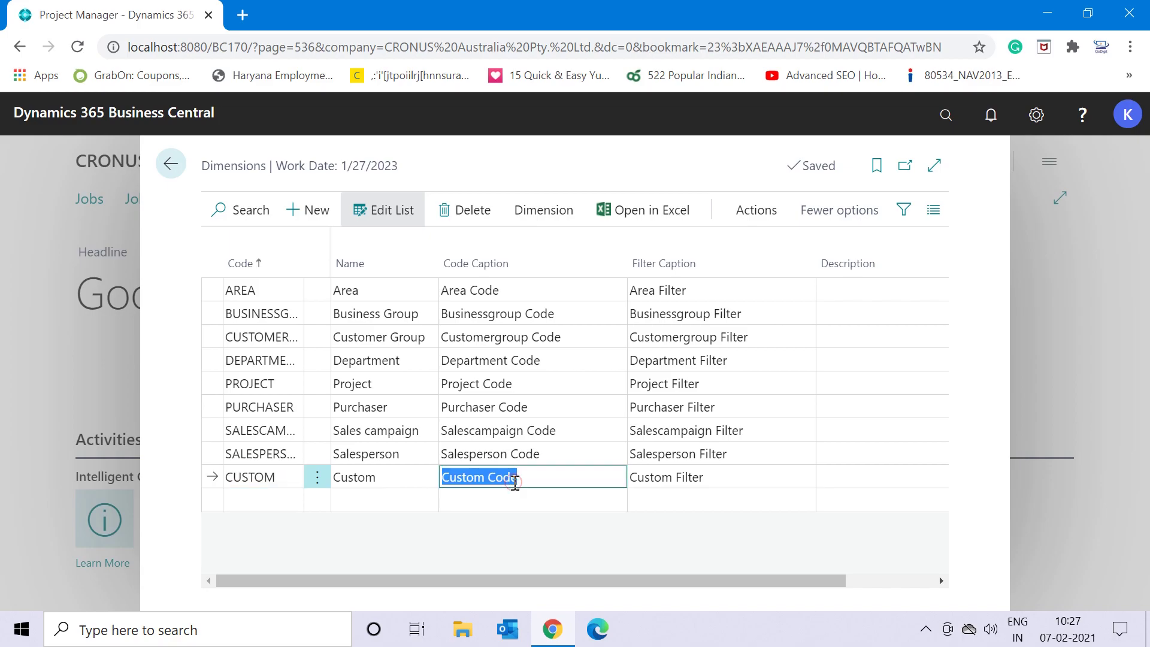
pyautogui.click(557, 219)
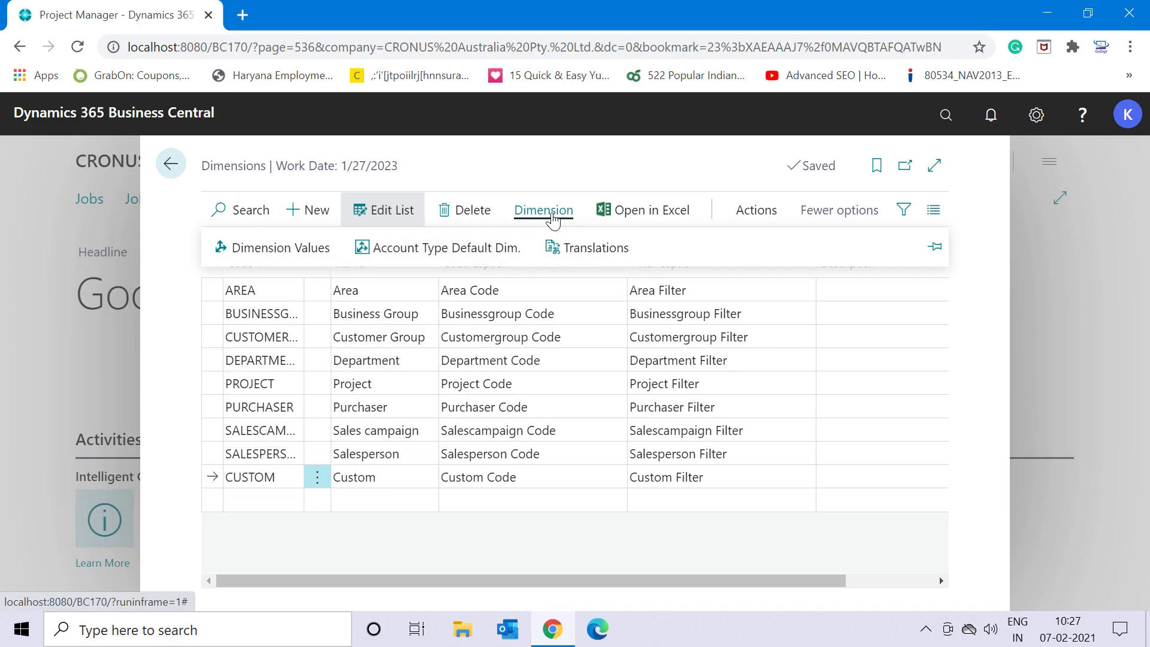
# Step: Open the CUSTOM dimension values and add value MC named Motorcycle
pyautogui.click(293, 262)
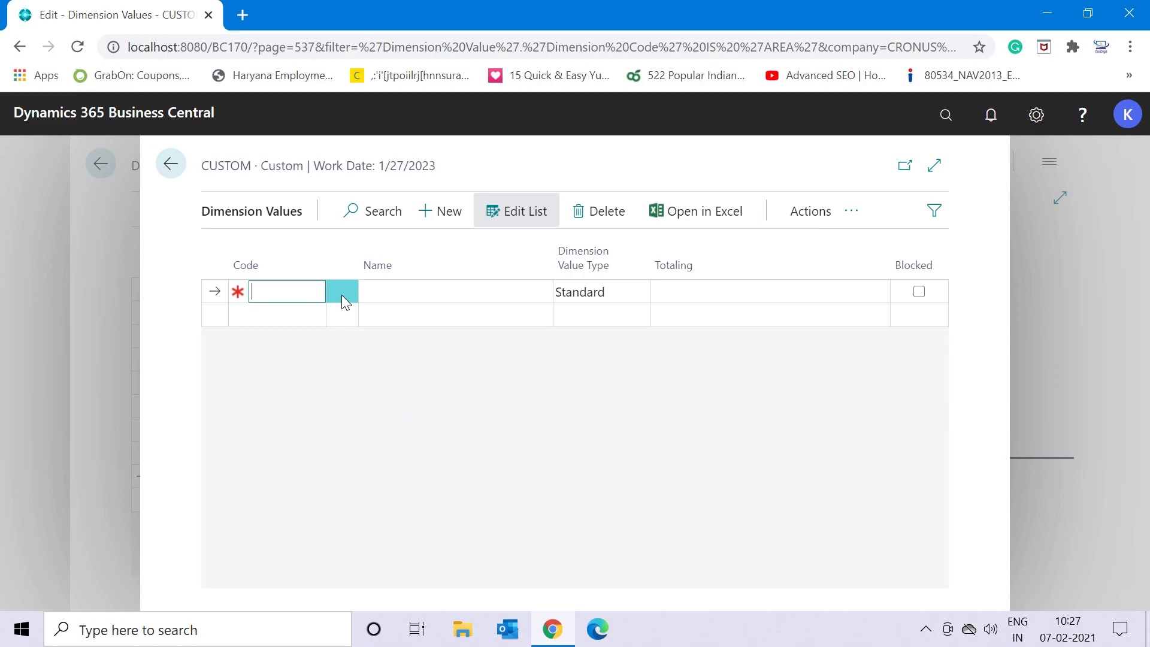
pyautogui.click(255, 289)
pyautogui.write('MC')
pyautogui.press('Return')
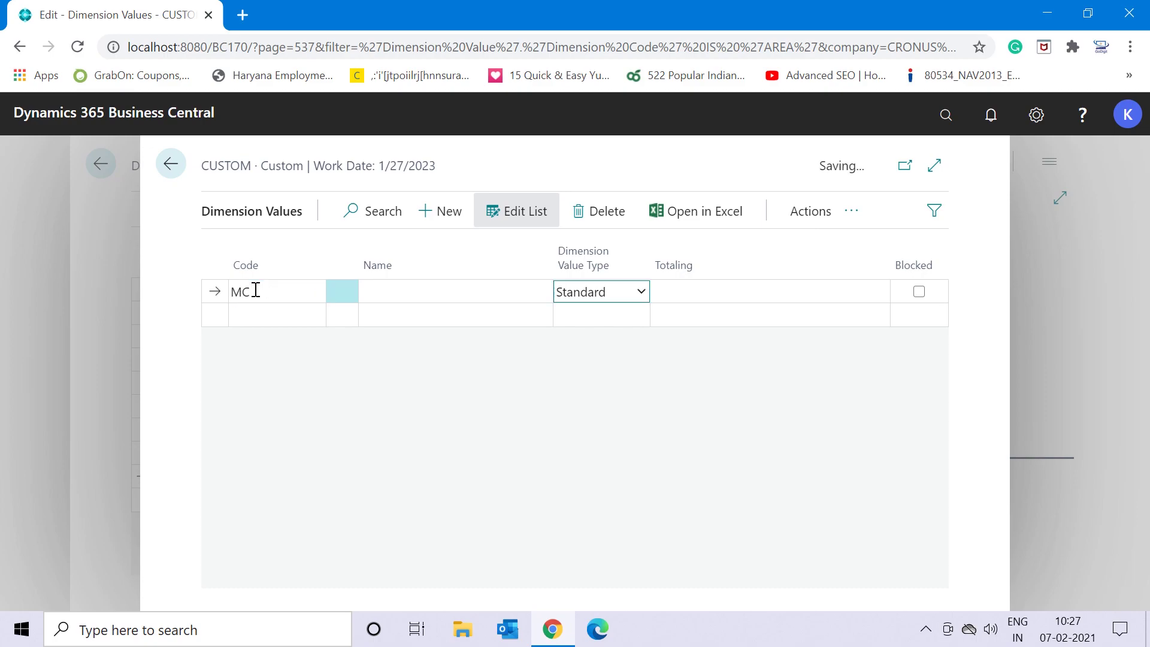
pyautogui.click(431, 285)
pyautogui.write('Motorcycle')
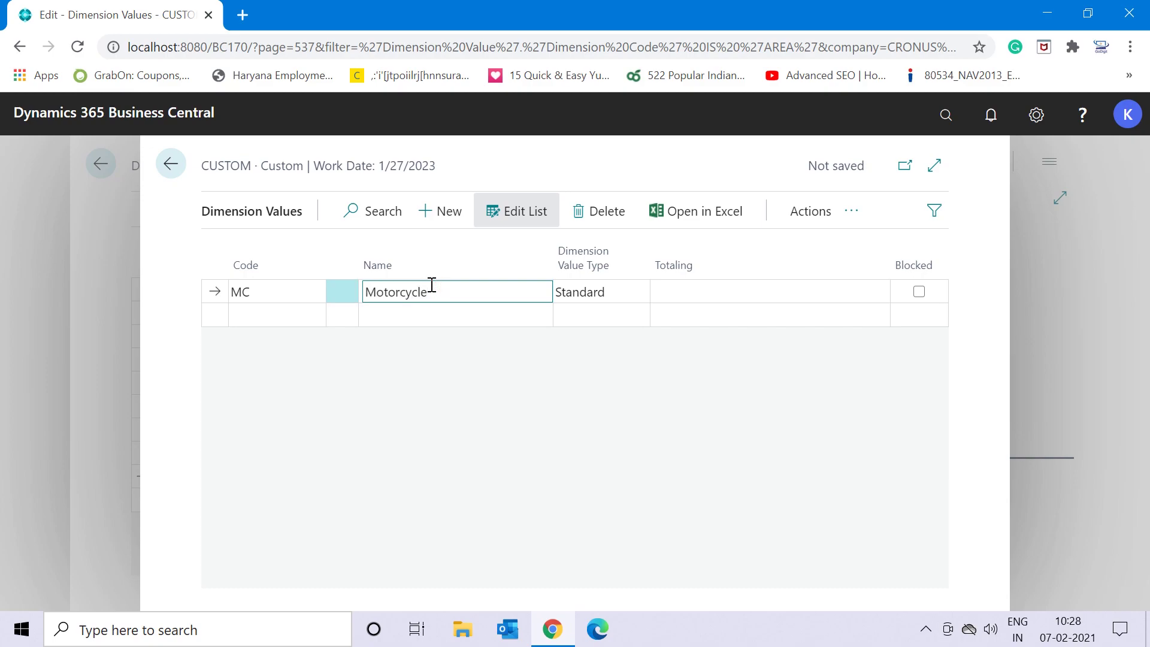
pyautogui.press('Down')
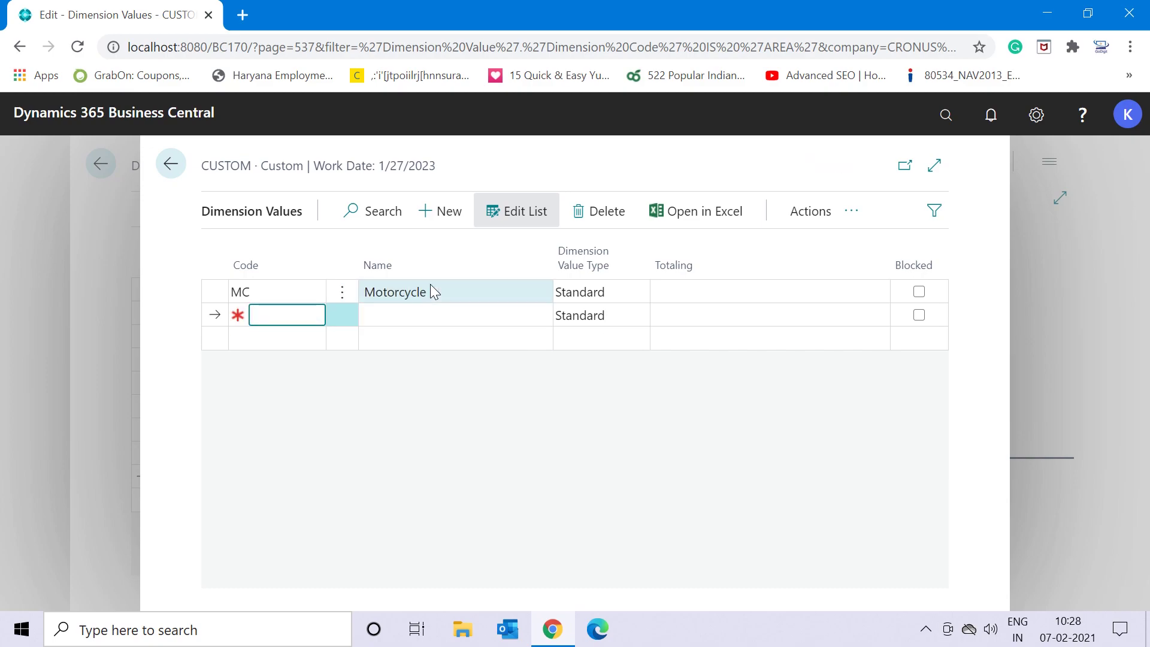
# Step: Add a second value SP named Spare Parts
pyautogui.write('SP')
pyautogui.press('Tab')
pyautogui.write('Spare')
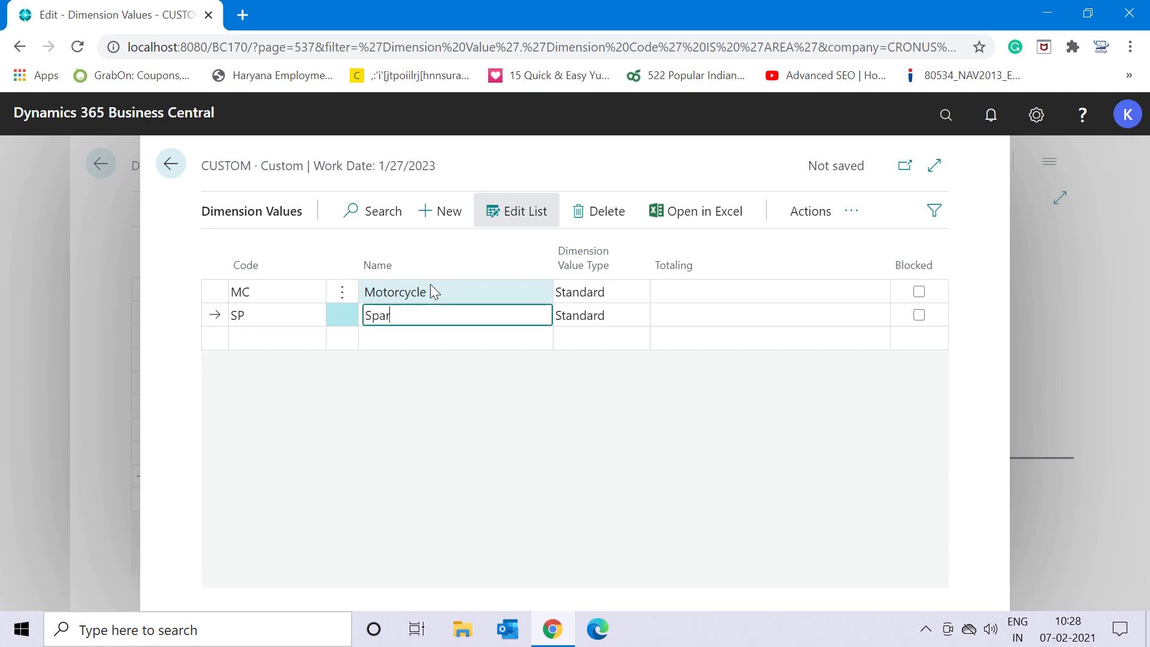
pyautogui.press('Tab')
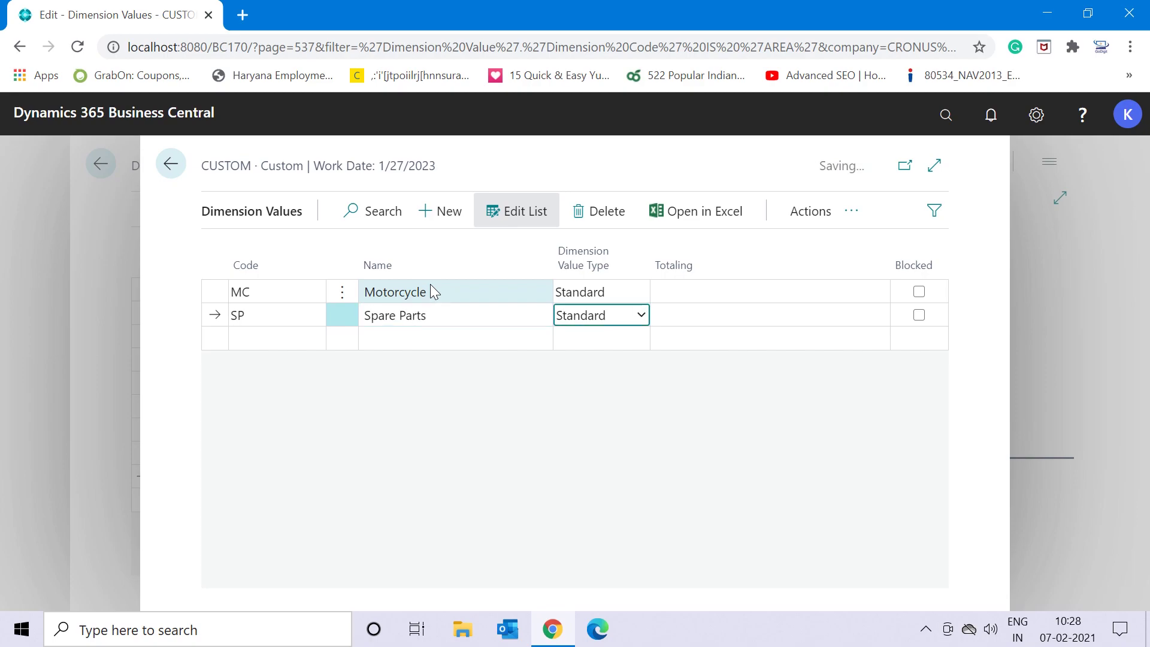
pyautogui.press('Up')
pyautogui.press('Down')
pyautogui.press('Up')
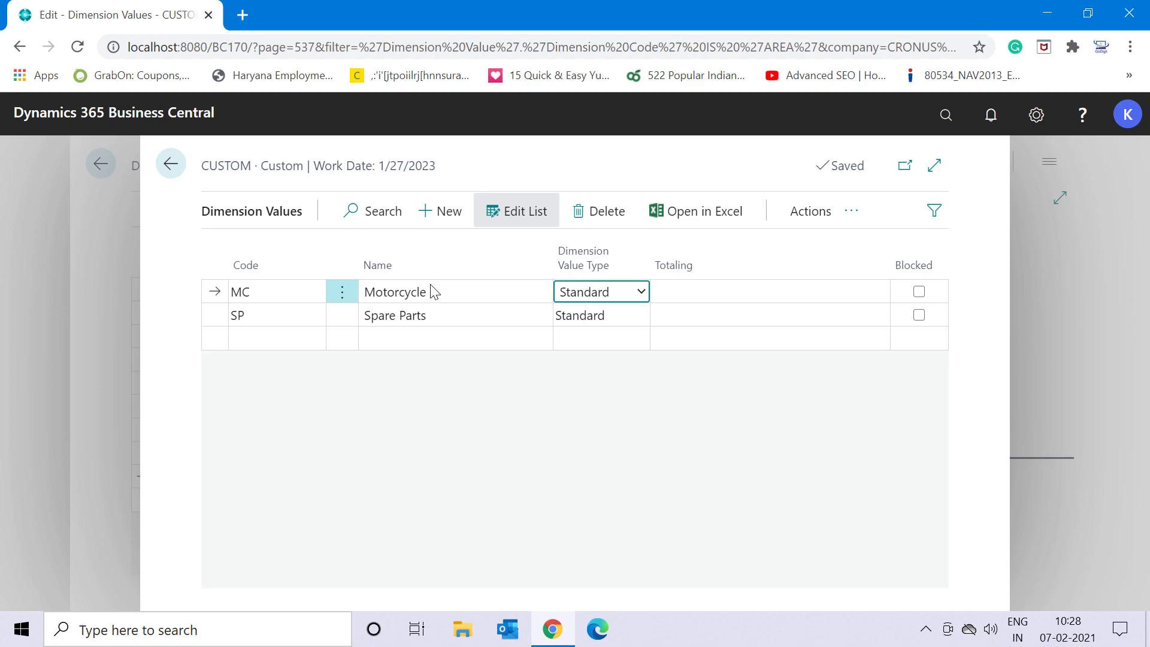
# Step: Review the Motorcycle and Spare Parts lines, keeping MC's value type Standard
pyautogui.click(450, 317)
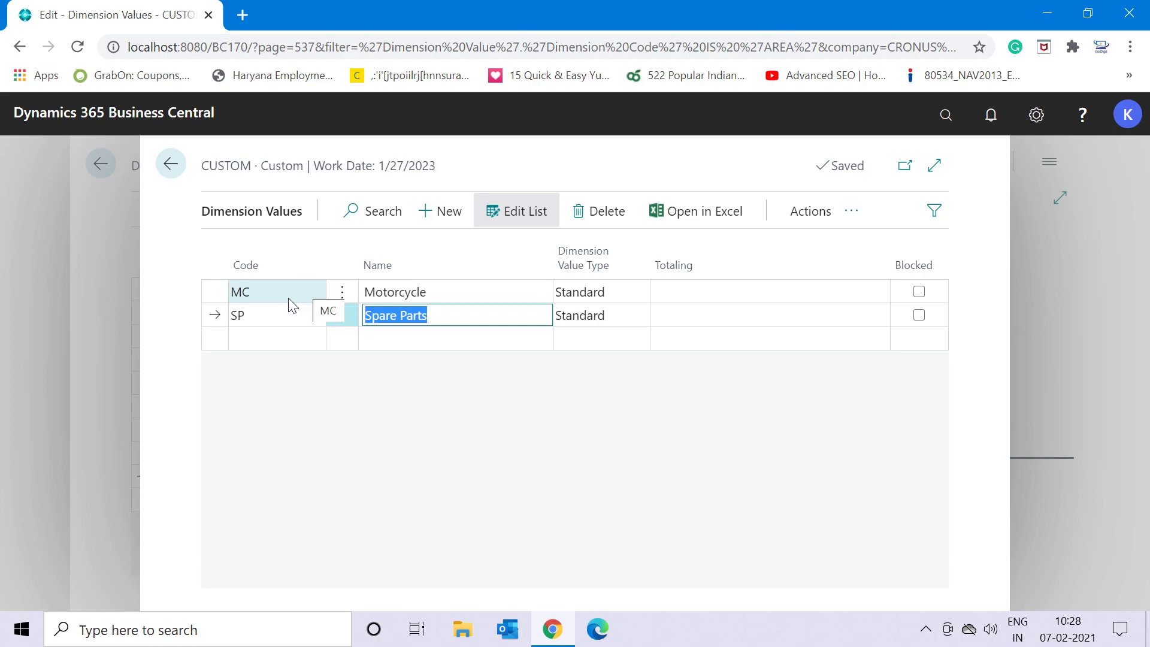
pyautogui.click(447, 292)
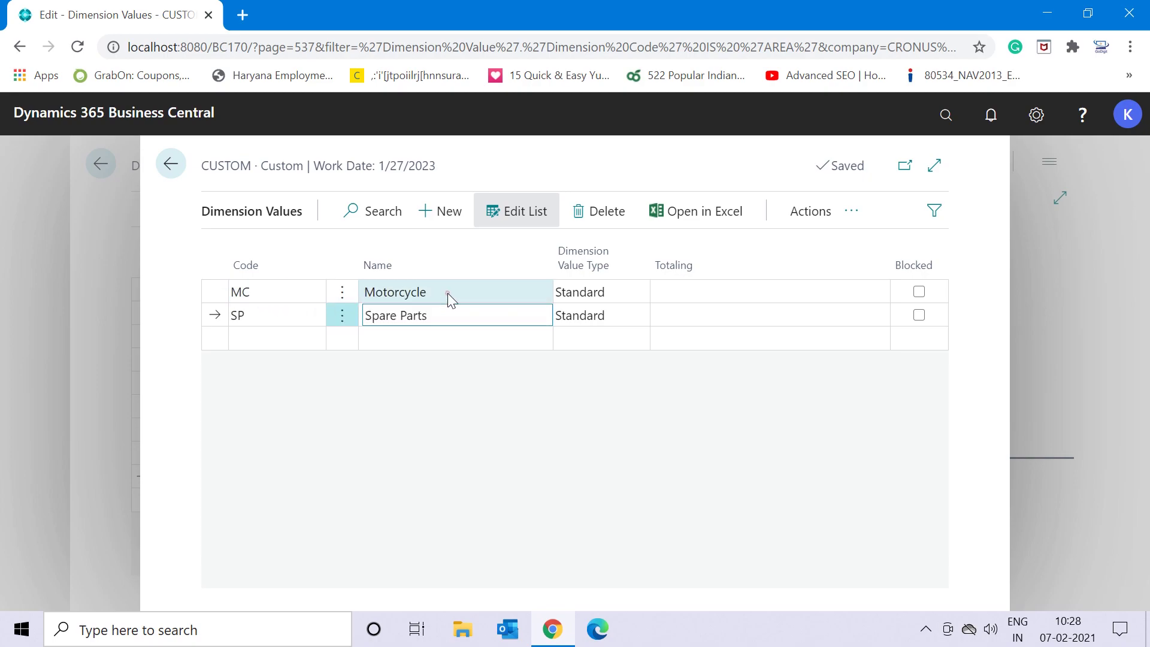
pyautogui.click(448, 317)
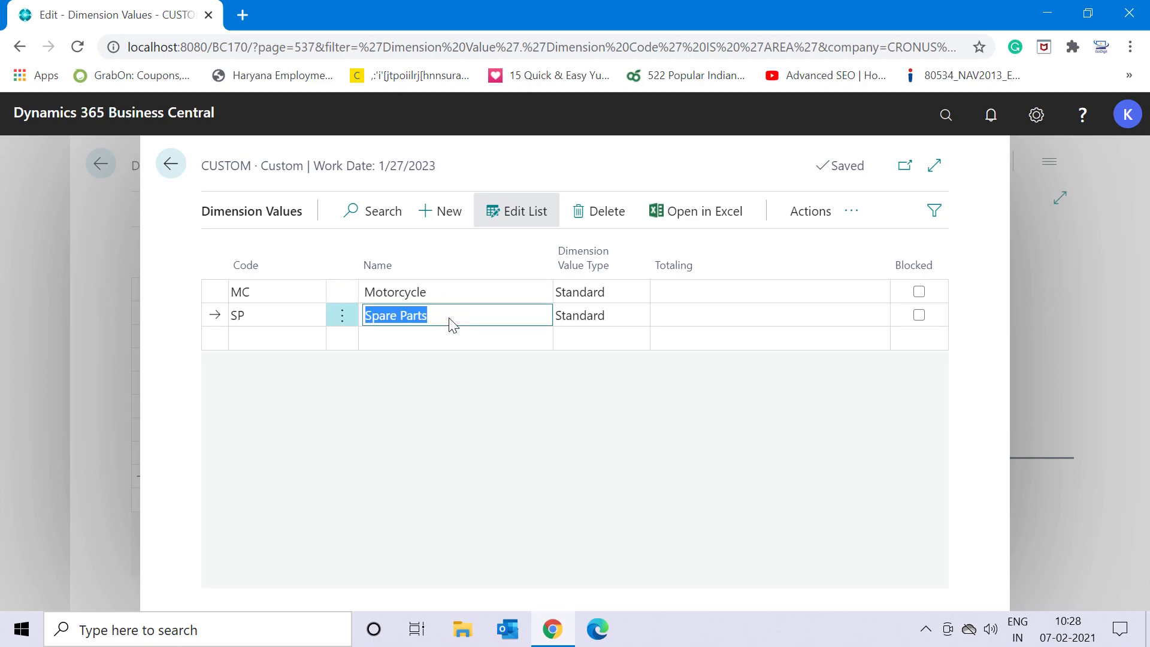
pyautogui.click(473, 294)
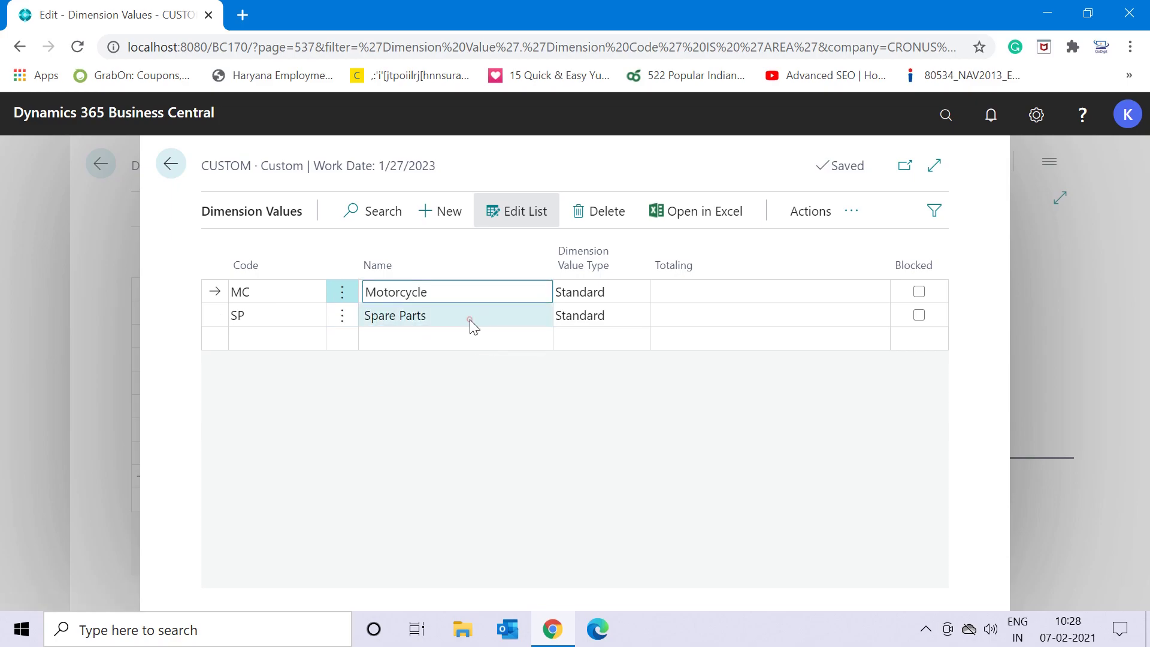
pyautogui.click(470, 319)
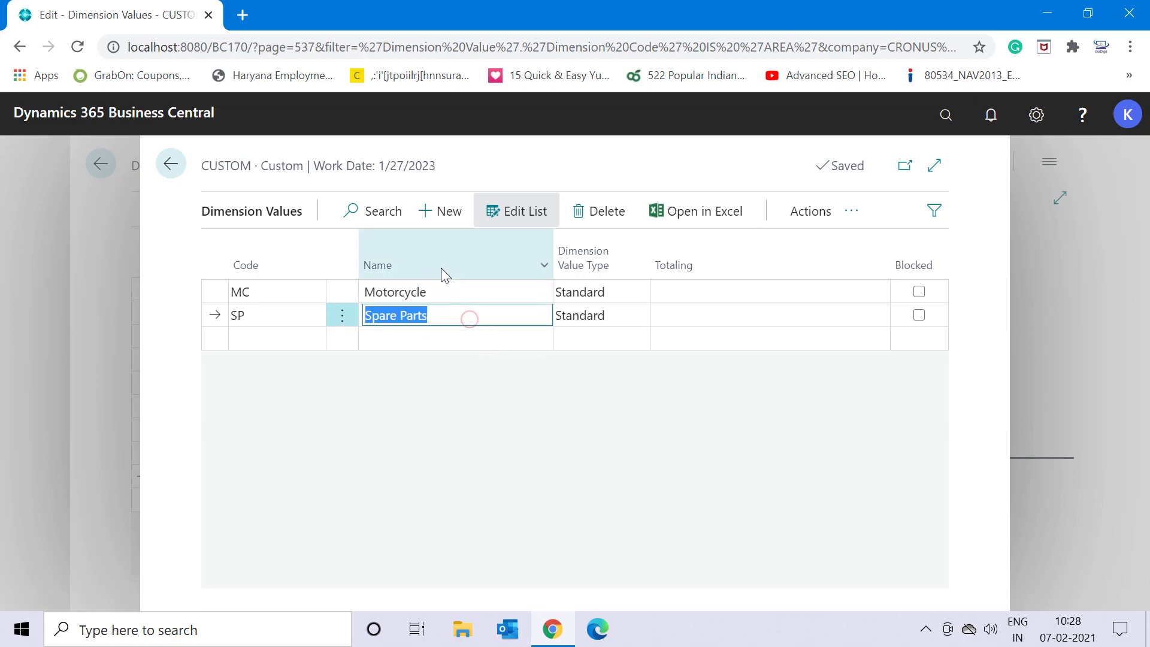
pyautogui.click(625, 298)
pyautogui.click(642, 296)
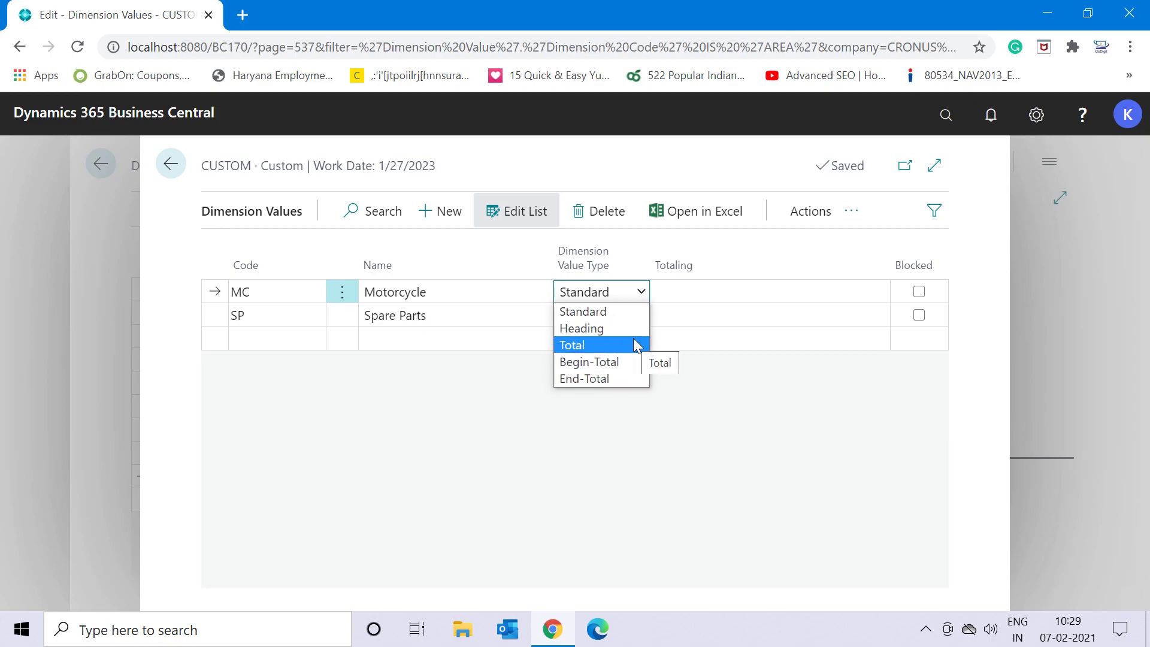
pyautogui.click(422, 293)
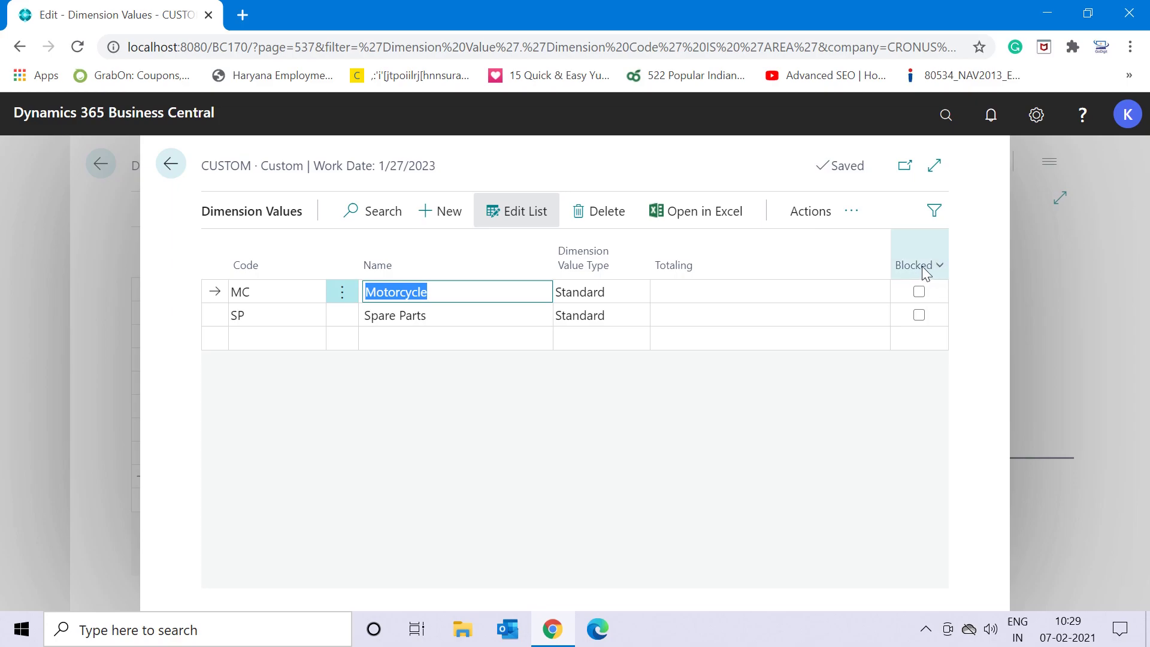
# Step: Toggle MC's Blocked flag on and back off, then return to the Dimensions list
pyautogui.moveTo(906, 268)
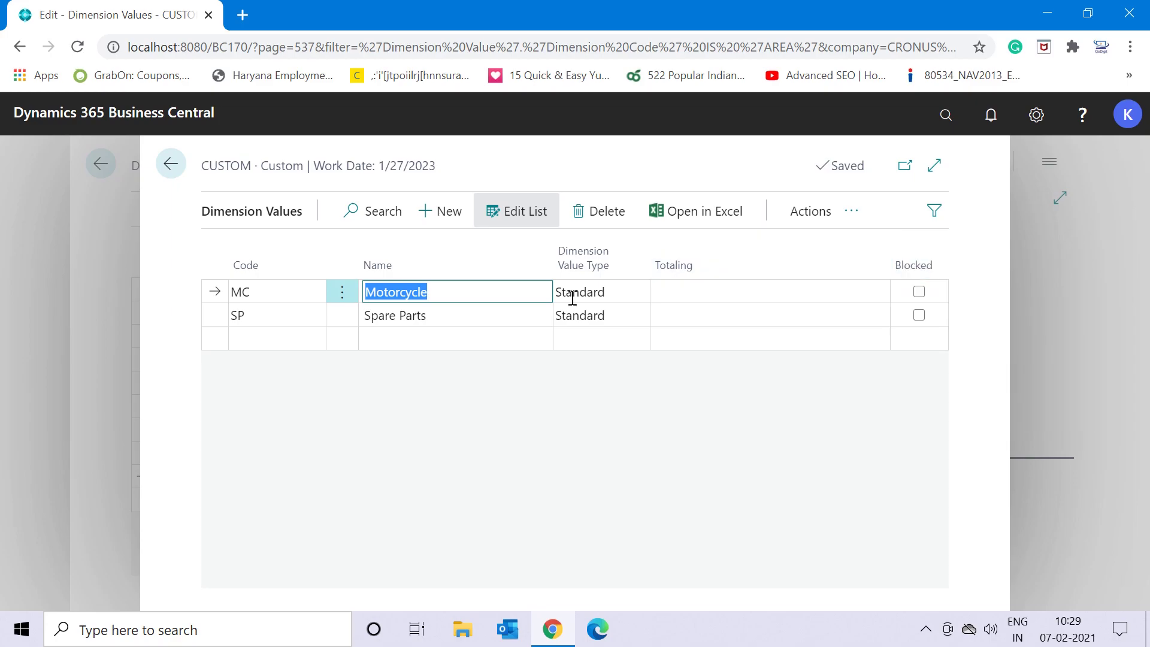
pyautogui.click(919, 292)
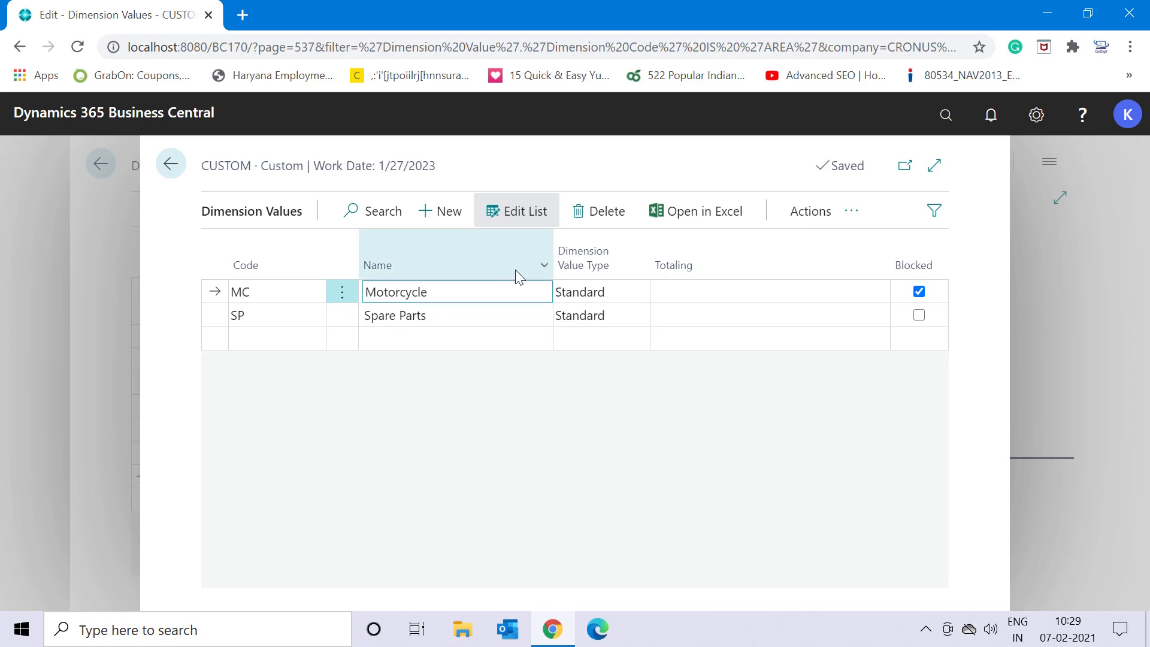
pyautogui.click(919, 291)
pyautogui.click(170, 163)
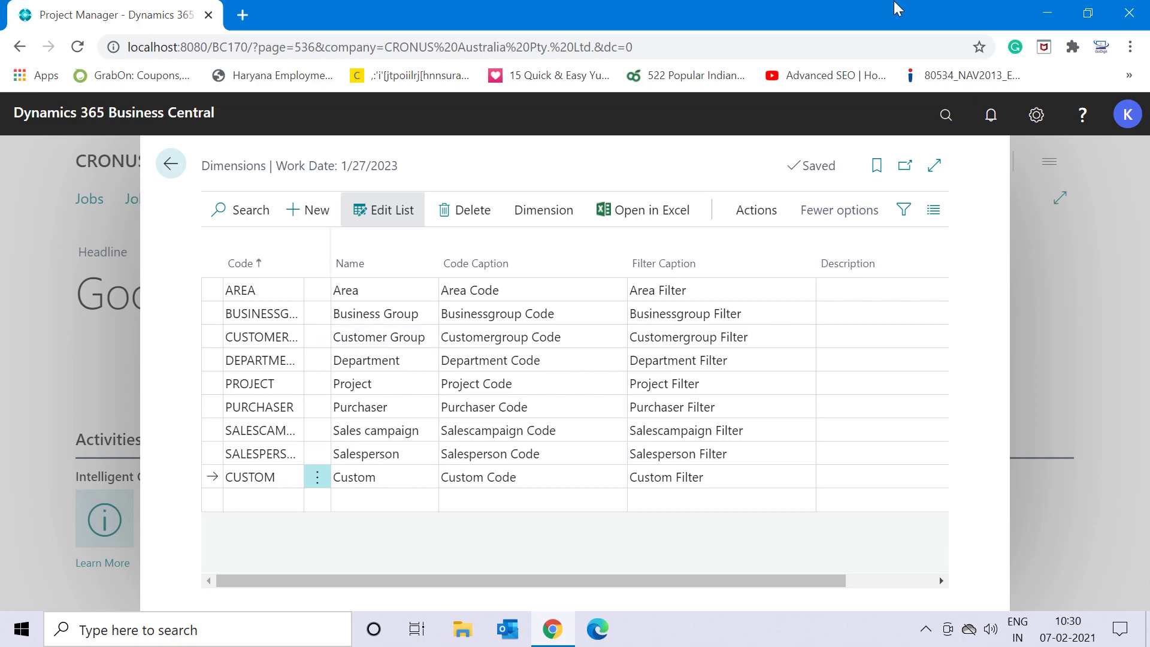
# Step: Go back to the Role Center and start a new invoice from Sales & Purchases > Sales Invoices
pyautogui.click(172, 163)
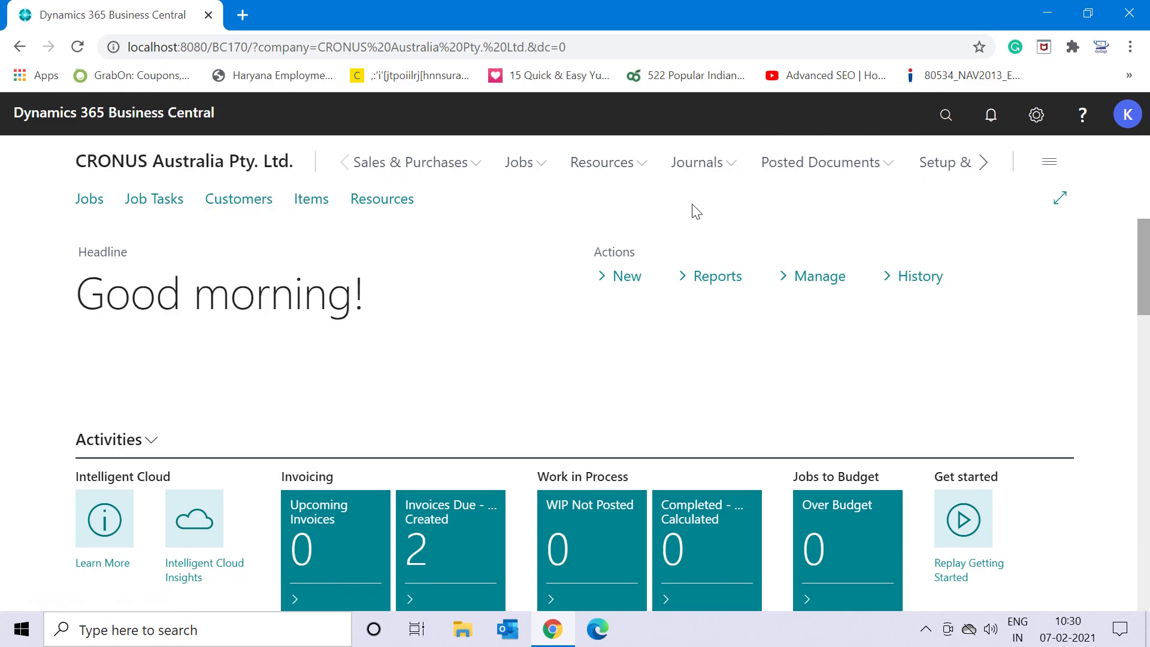
pyautogui.click(455, 173)
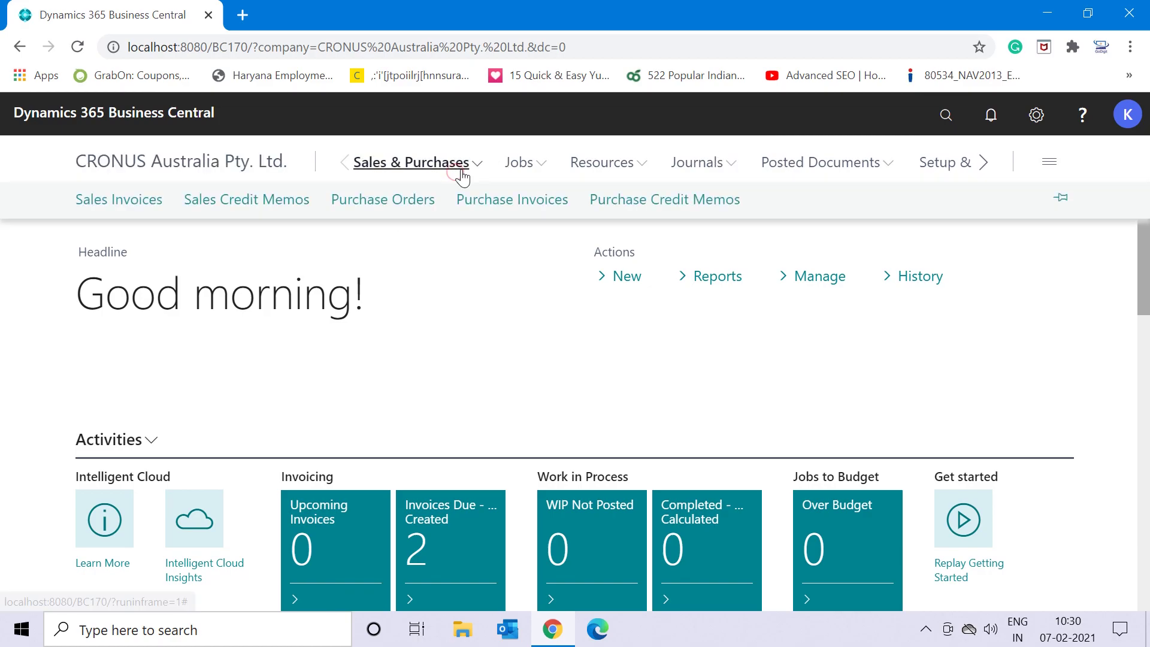
pyautogui.click(116, 209)
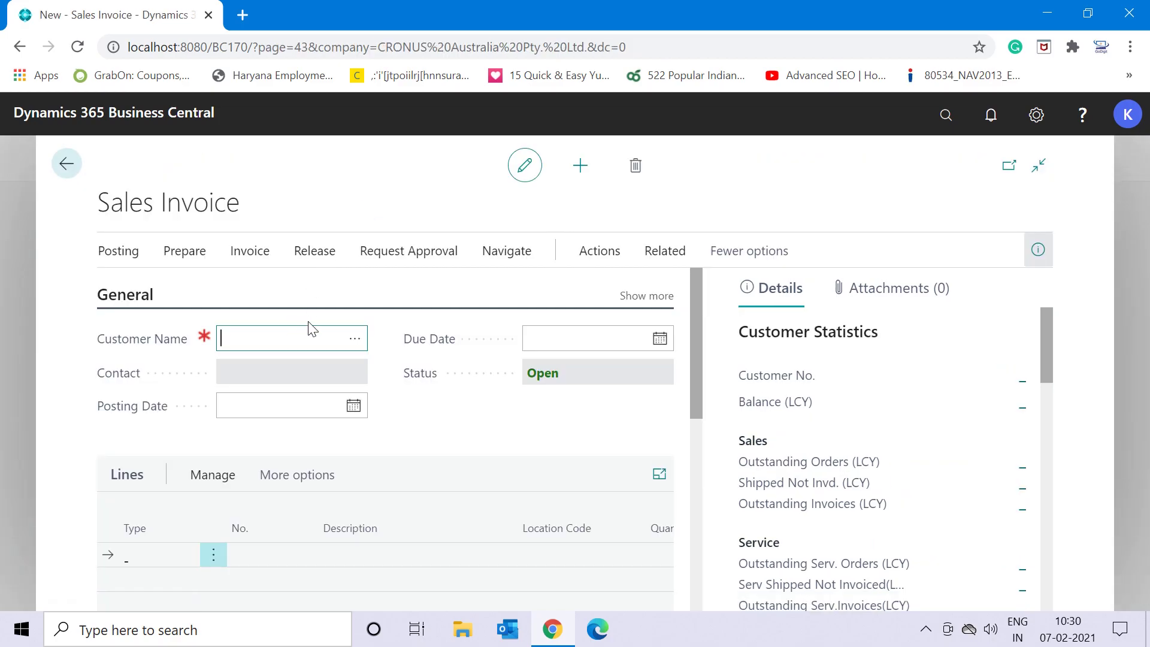
# Step: Set Spotsmeyer's Furnishings as the invoice customer and make the first line an Item line
pyautogui.click(352, 342)
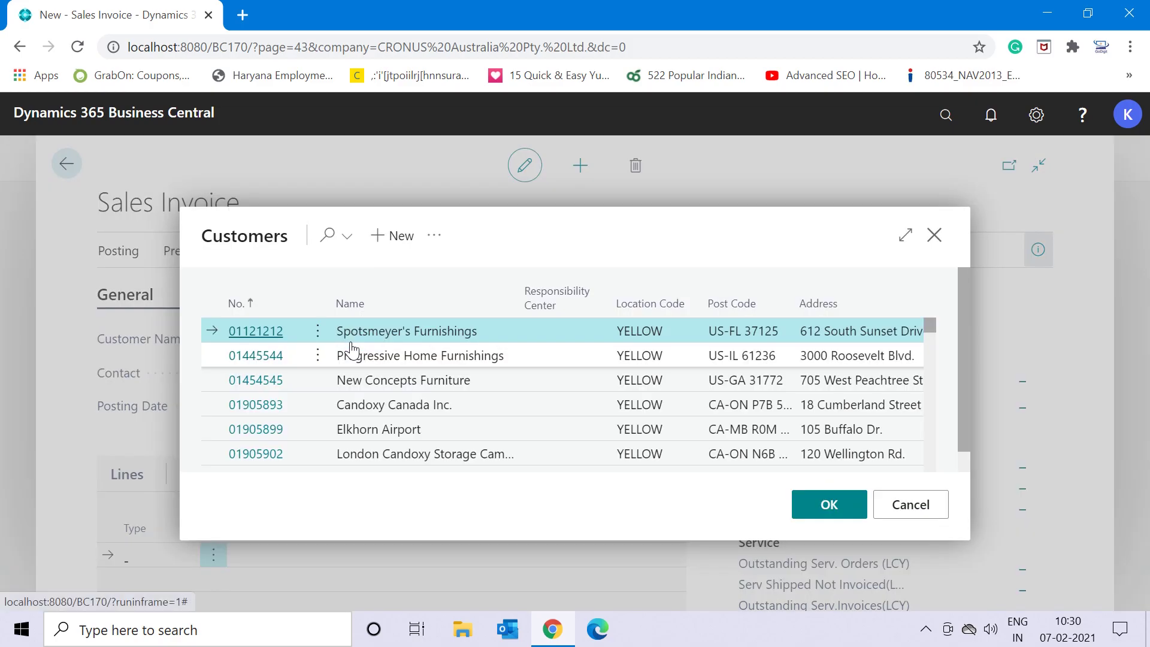
pyautogui.click(812, 514)
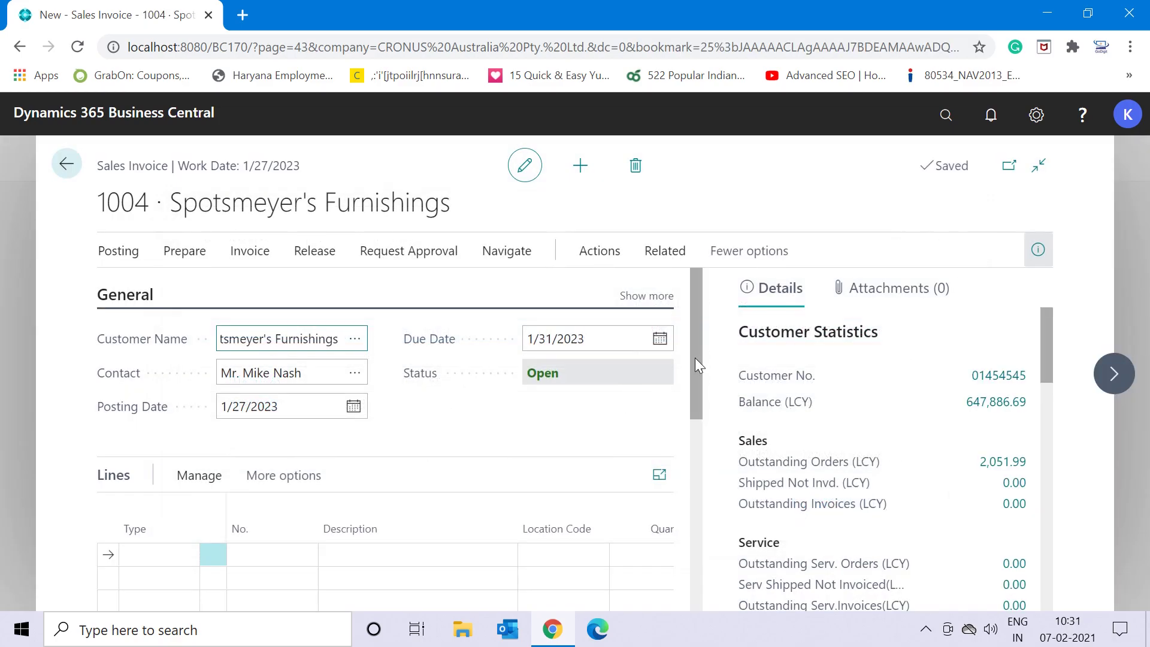
pyautogui.scroll(-3, 694, 364)
pyautogui.click(154, 441)
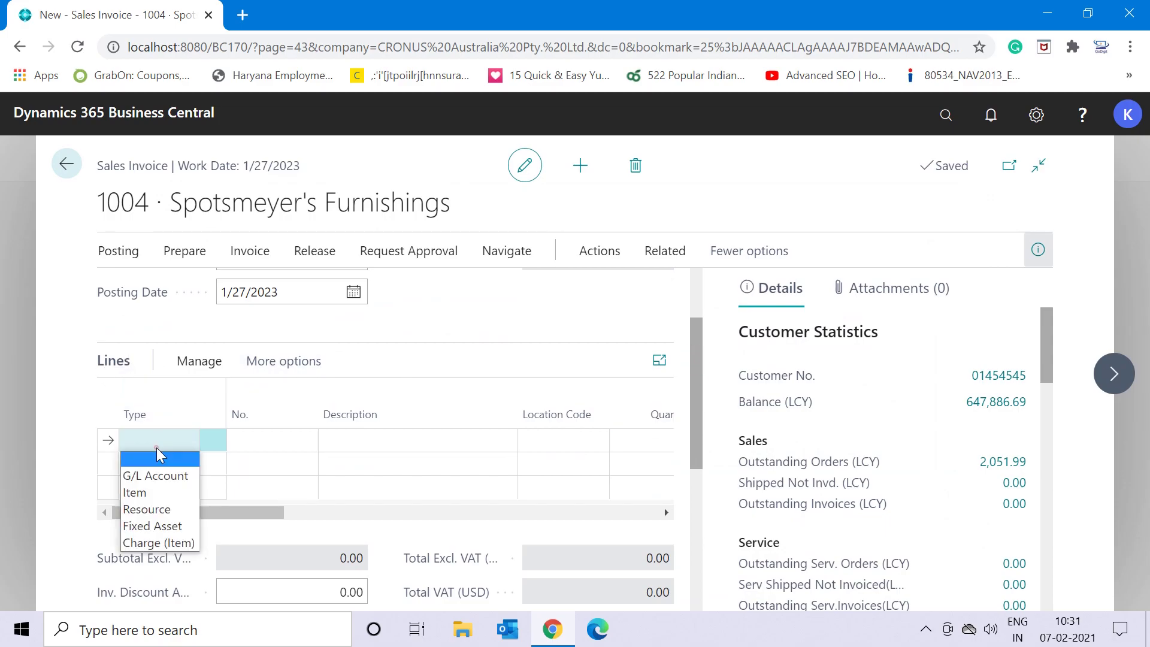
pyautogui.click(149, 491)
# Step: Enter item 1001 Touring Bicycle, quantity 1, unit of measure PCS from YELLOW
pyautogui.click(266, 444)
pyautogui.write('100')
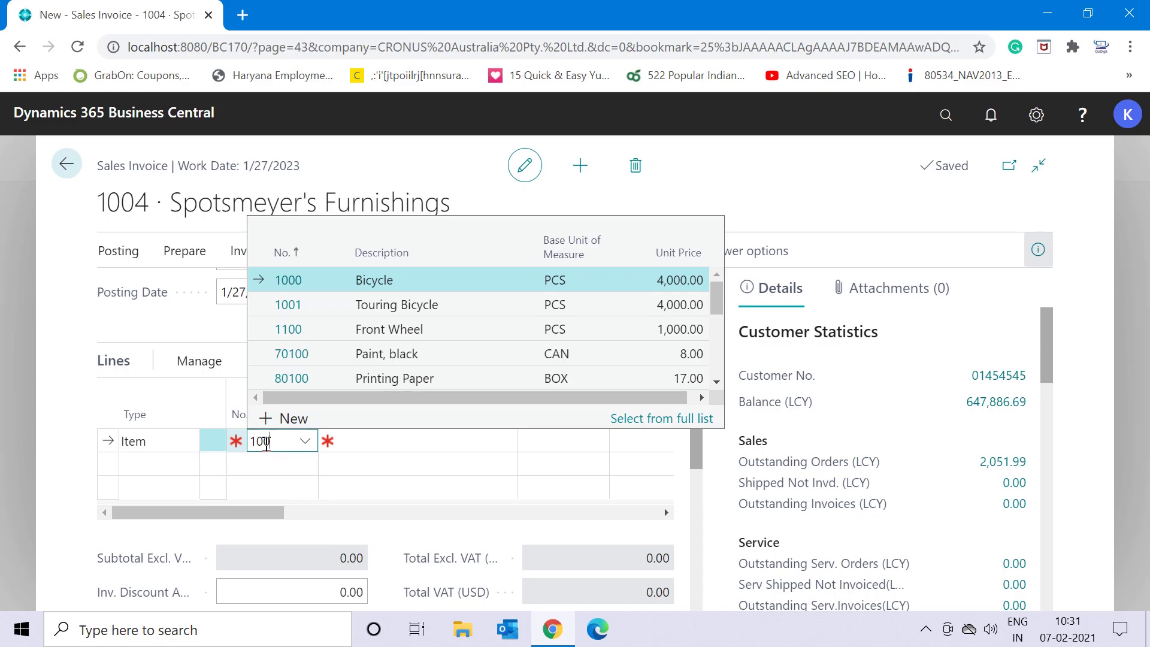
pyautogui.press('Down')
pyautogui.press('Down')
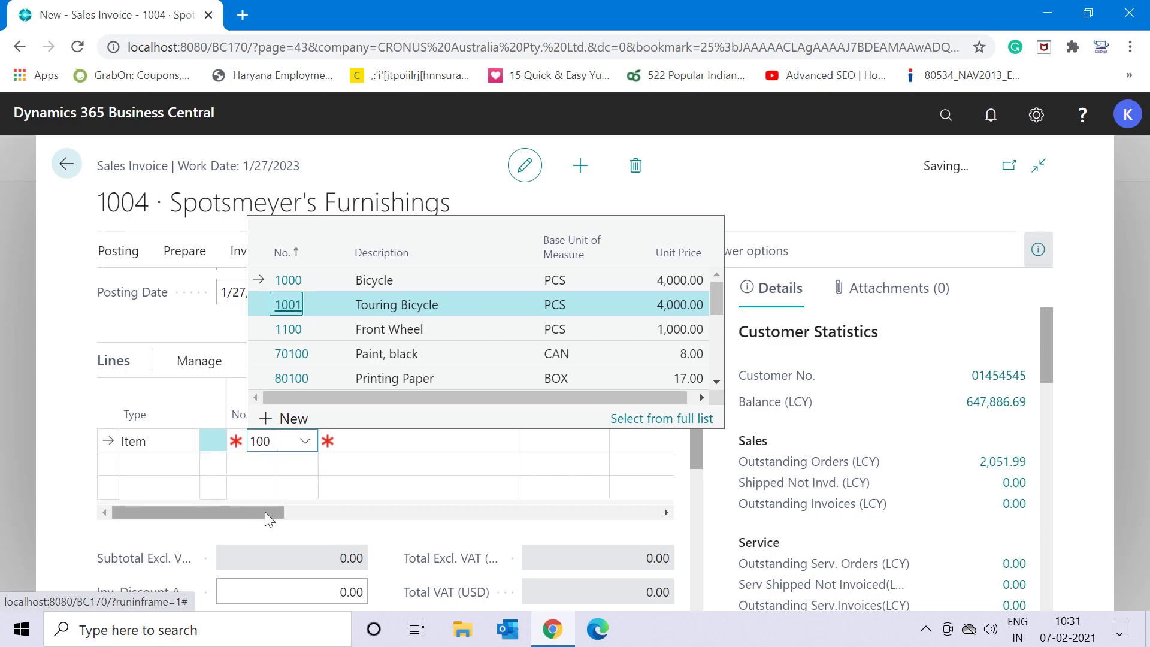
pyautogui.press('Return')
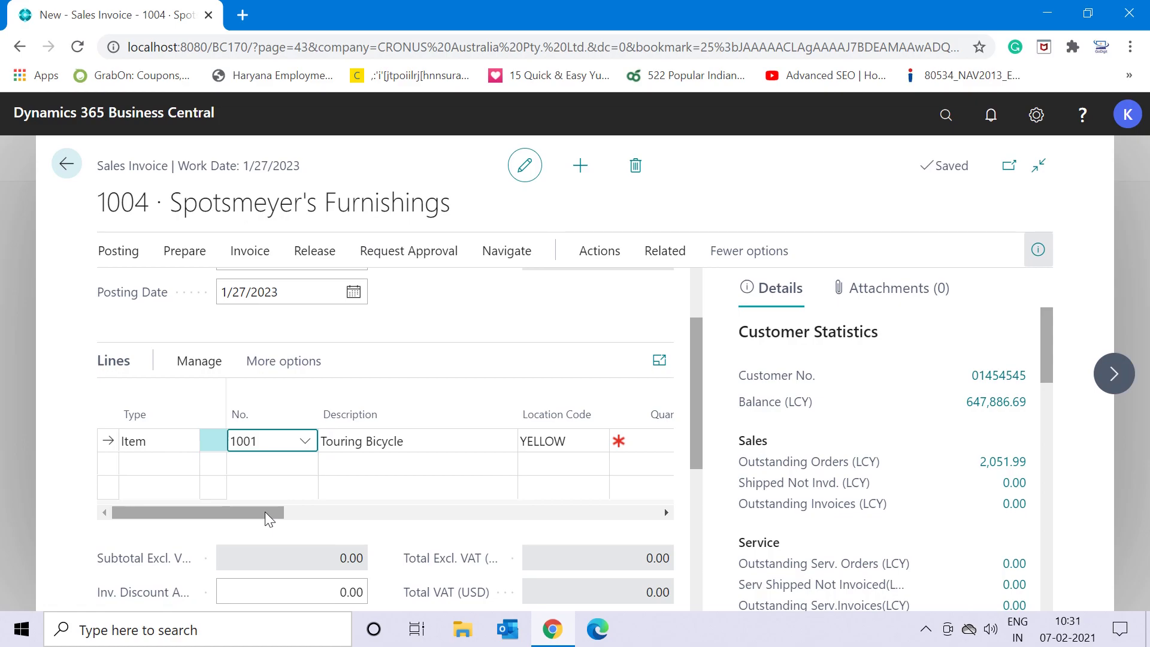
pyautogui.moveTo(265, 511); pyautogui.dragTo(373, 512)
pyautogui.click(306, 445)
pyautogui.press('Tab')
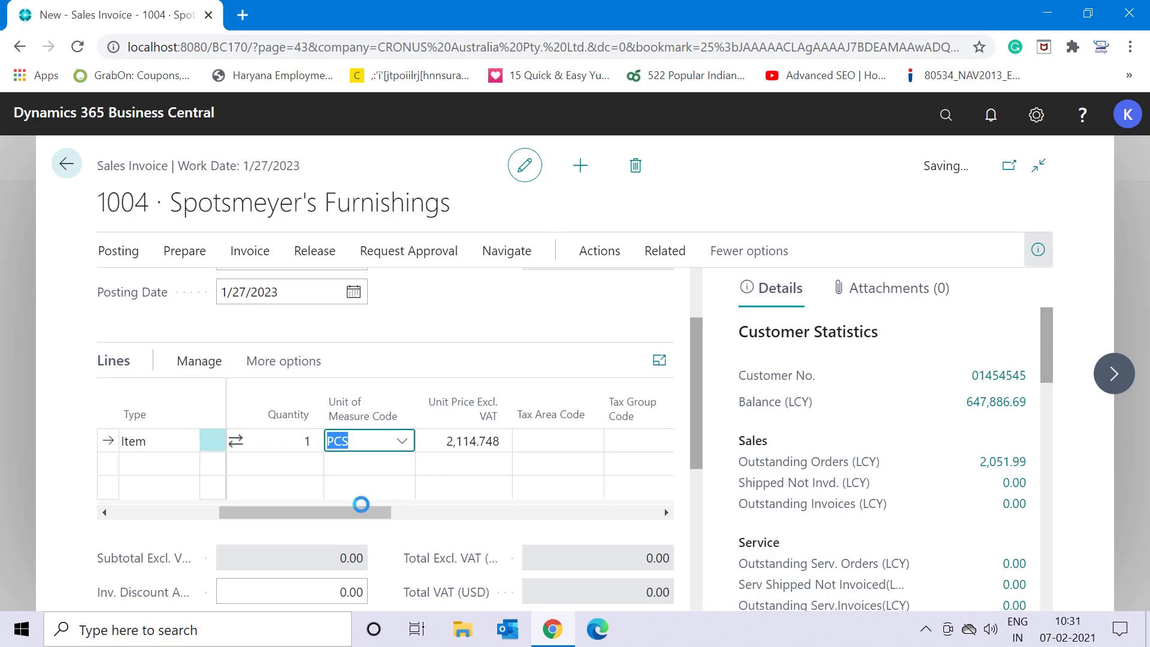
pyautogui.moveTo(358, 509); pyautogui.dragTo(264, 494)
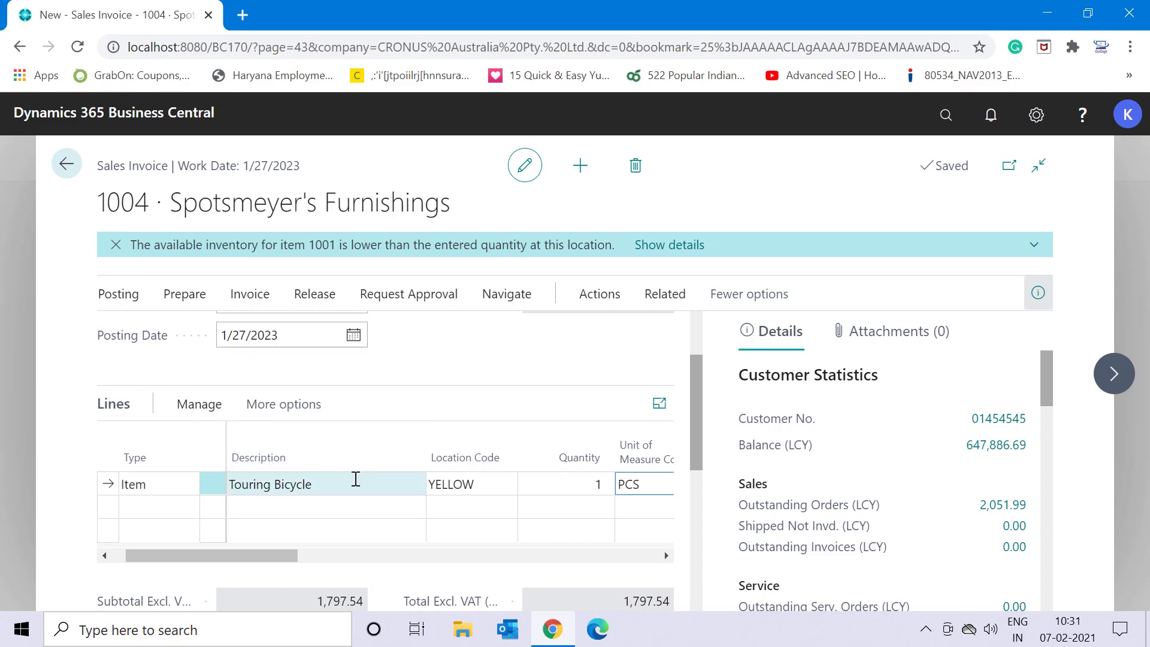
# Step: Open invoice 1004's Dimensions from the Invoice actions
pyautogui.click(508, 302)
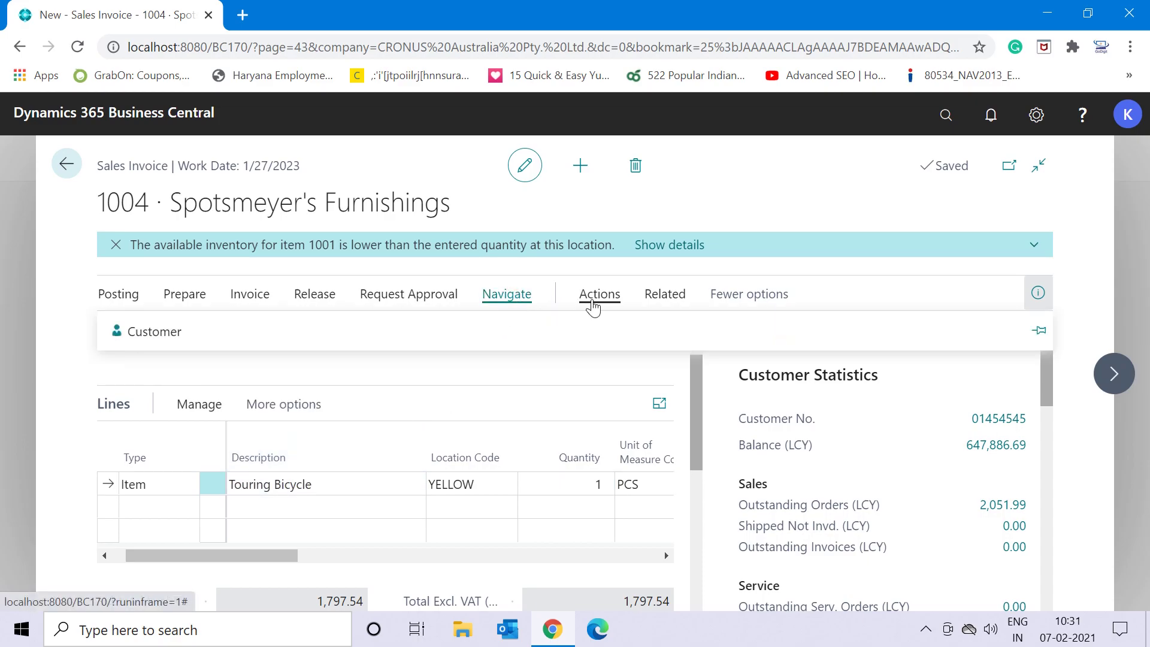
pyautogui.click(265, 295)
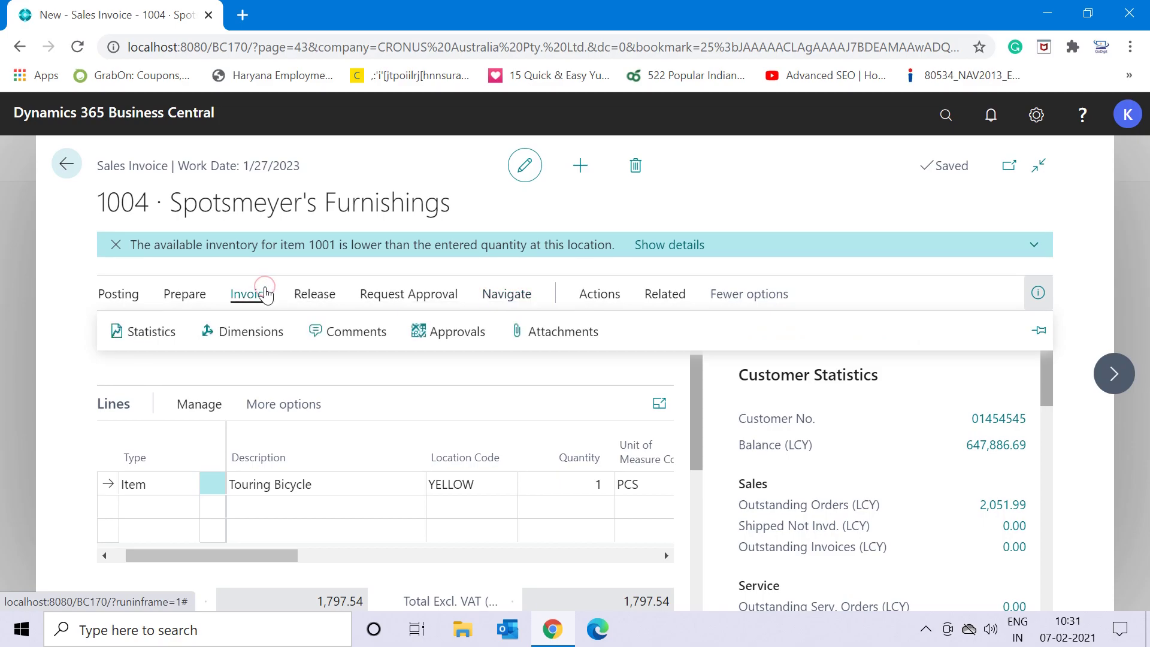
pyautogui.click(249, 331)
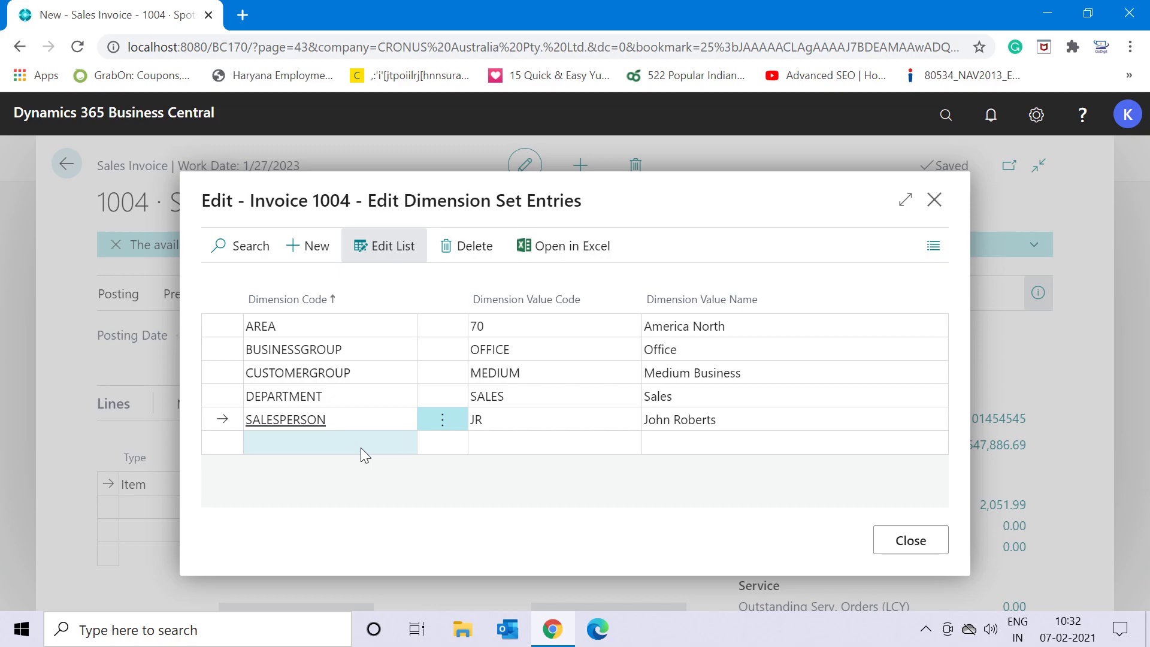
# Step: Add a dimension row CUSTOM with value MC (Motorcycle) and close the dimension entries
pyautogui.click(329, 450)
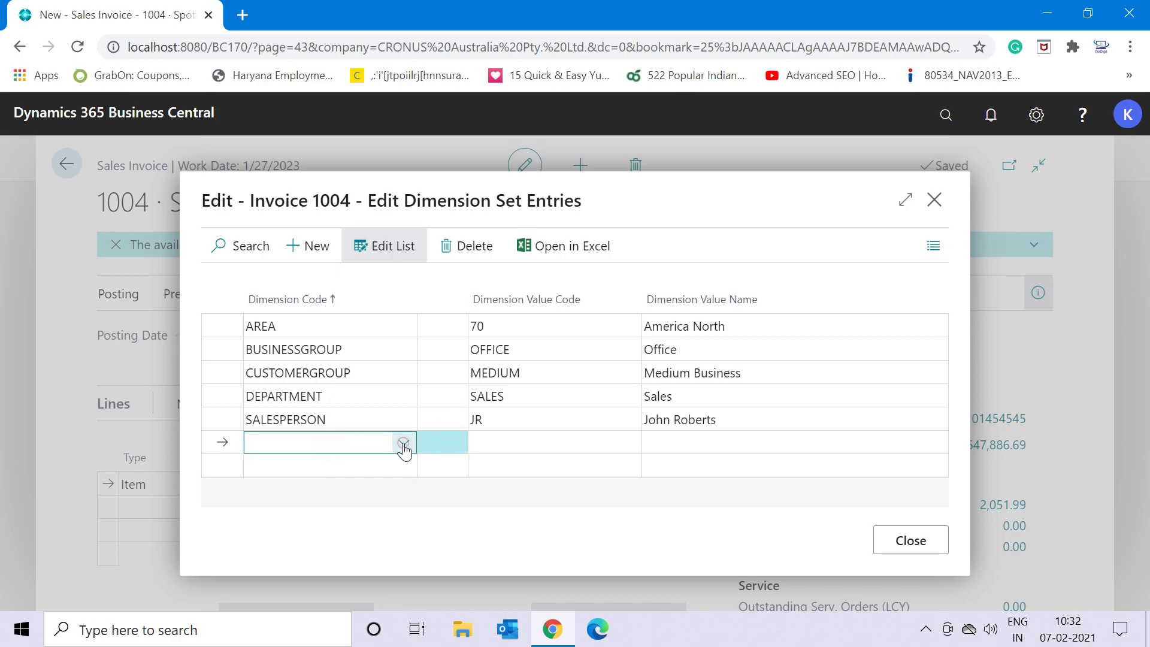
pyautogui.click(403, 443)
pyautogui.moveTo(716, 299)
pyautogui.mouseDown()
pyautogui.moveTo(698, 365)
pyautogui.moveTo(697, 299)
pyautogui.mouseUp()
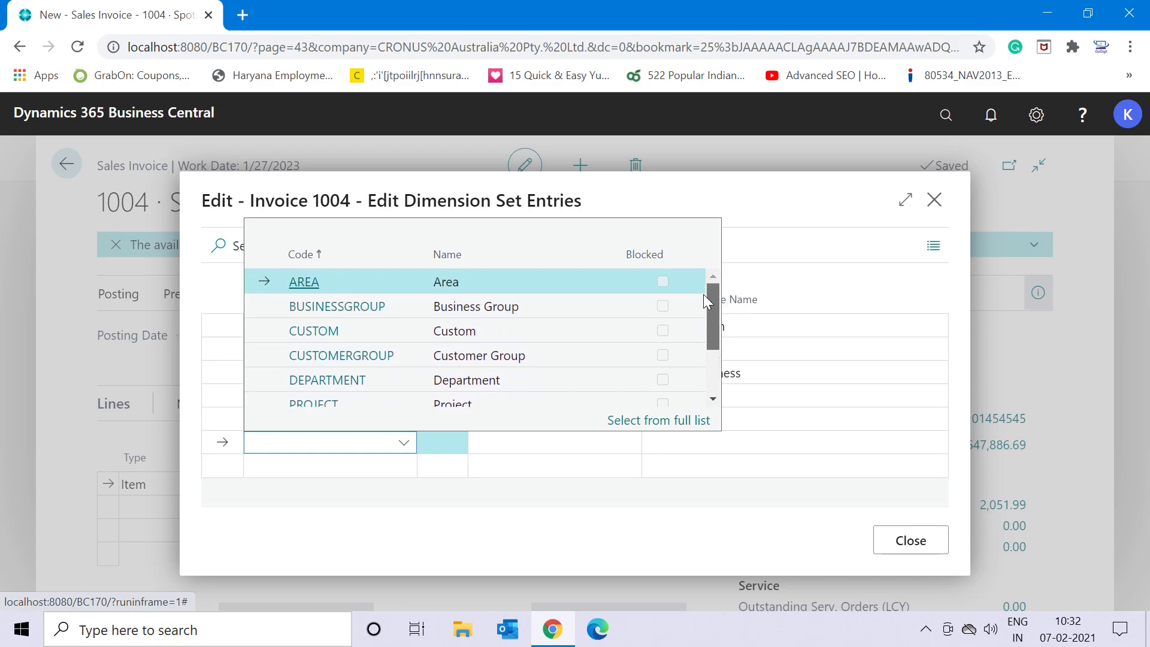
pyautogui.click(313, 333)
pyautogui.click(503, 443)
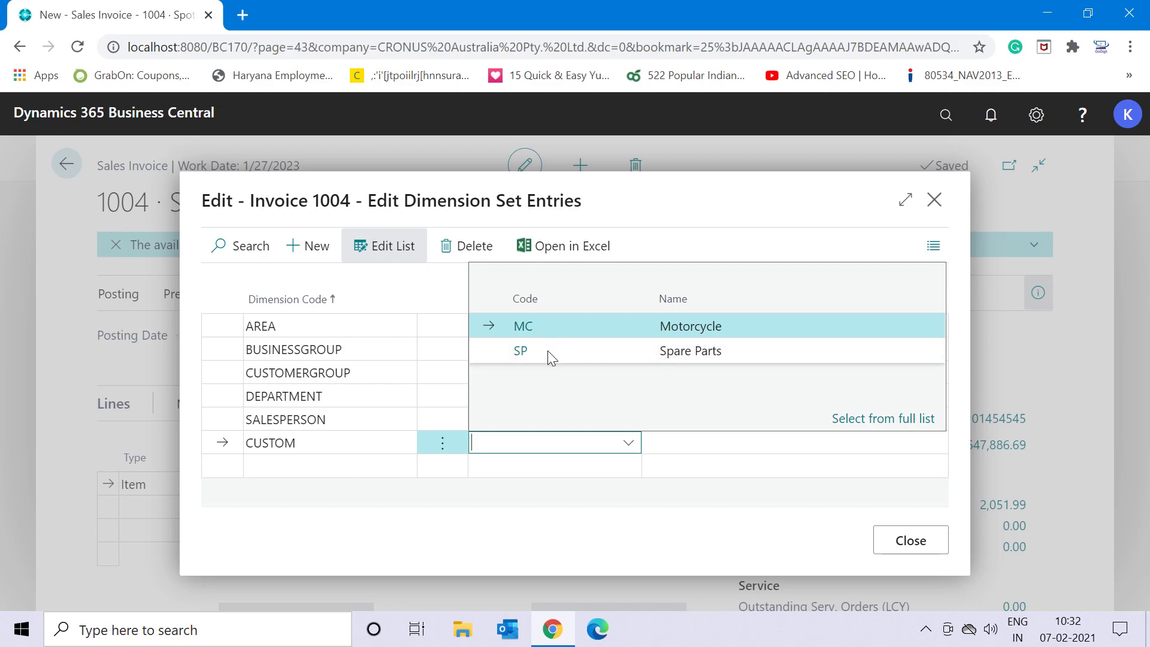
pyautogui.click(547, 324)
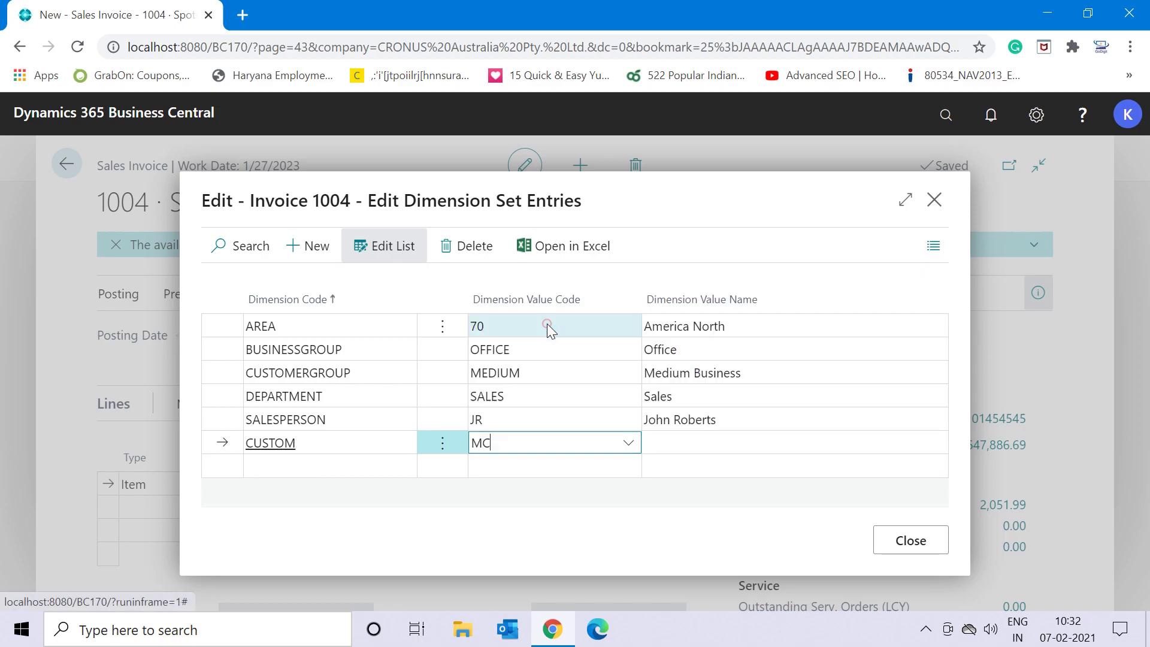
pyautogui.press('Return')
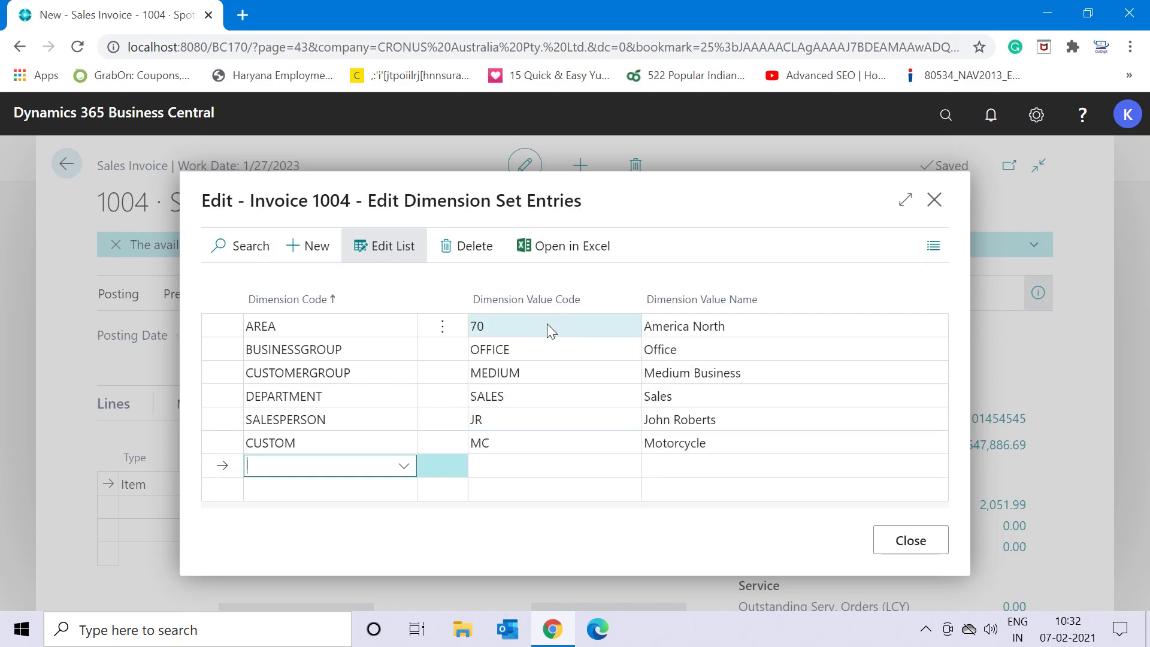
pyautogui.click(566, 408)
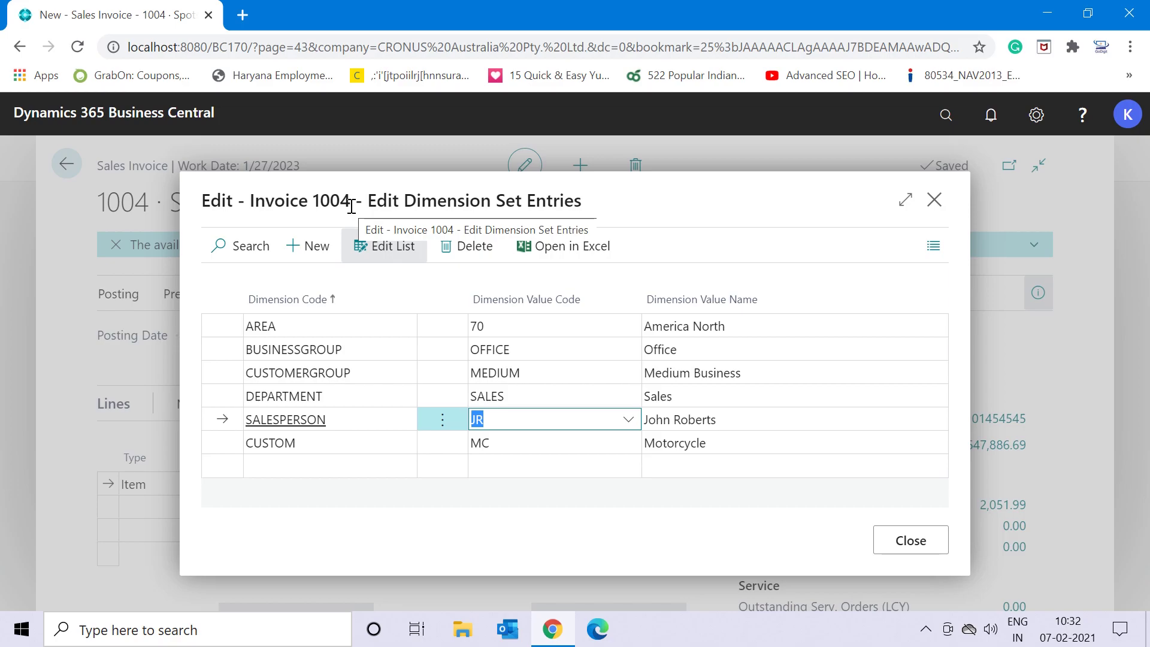
pyautogui.click(913, 549)
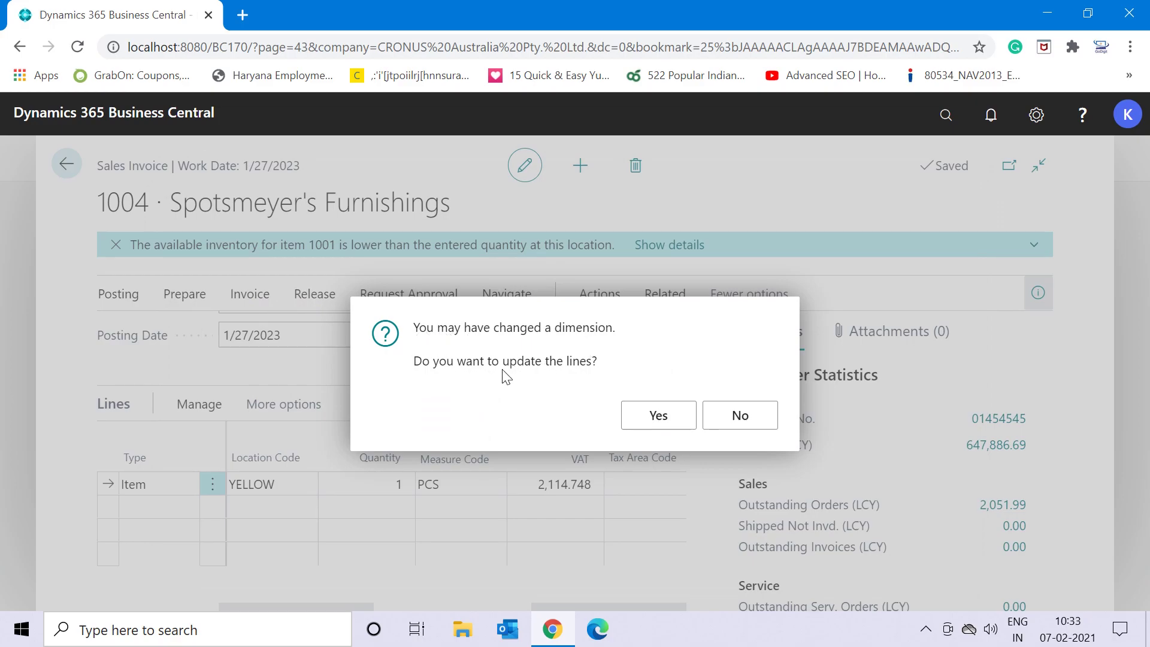
# Step: Apply the CUSTOM MC dimension to the invoice lines and show the Touring Bicycle line's actions
pyautogui.click(658, 415)
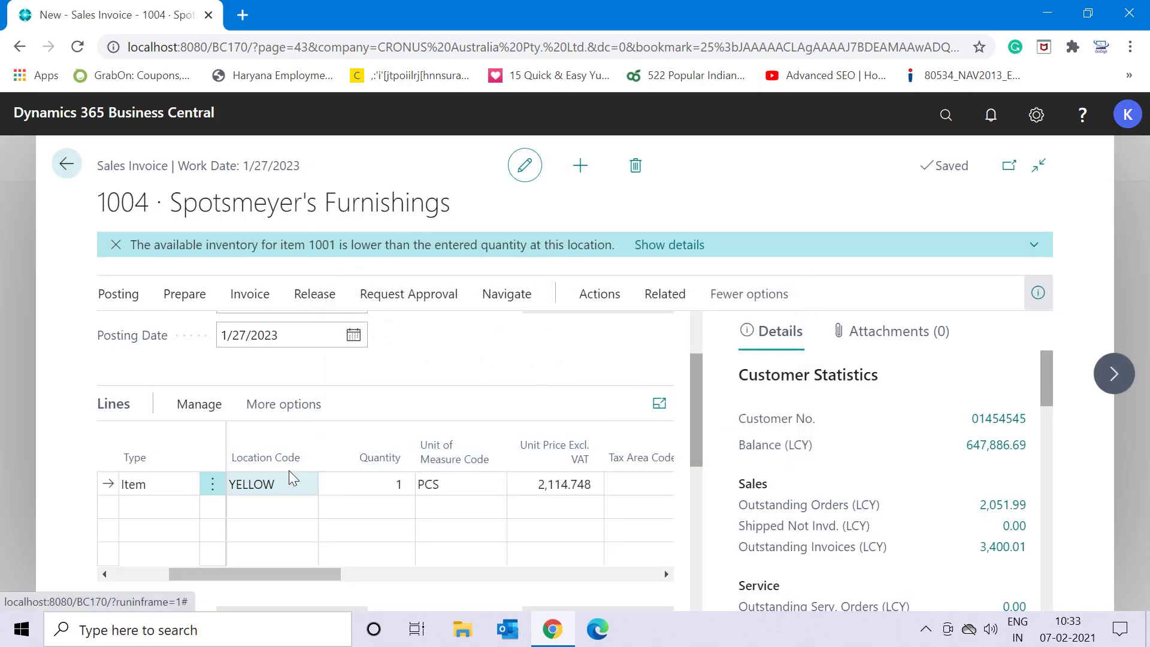
pyautogui.click(287, 489)
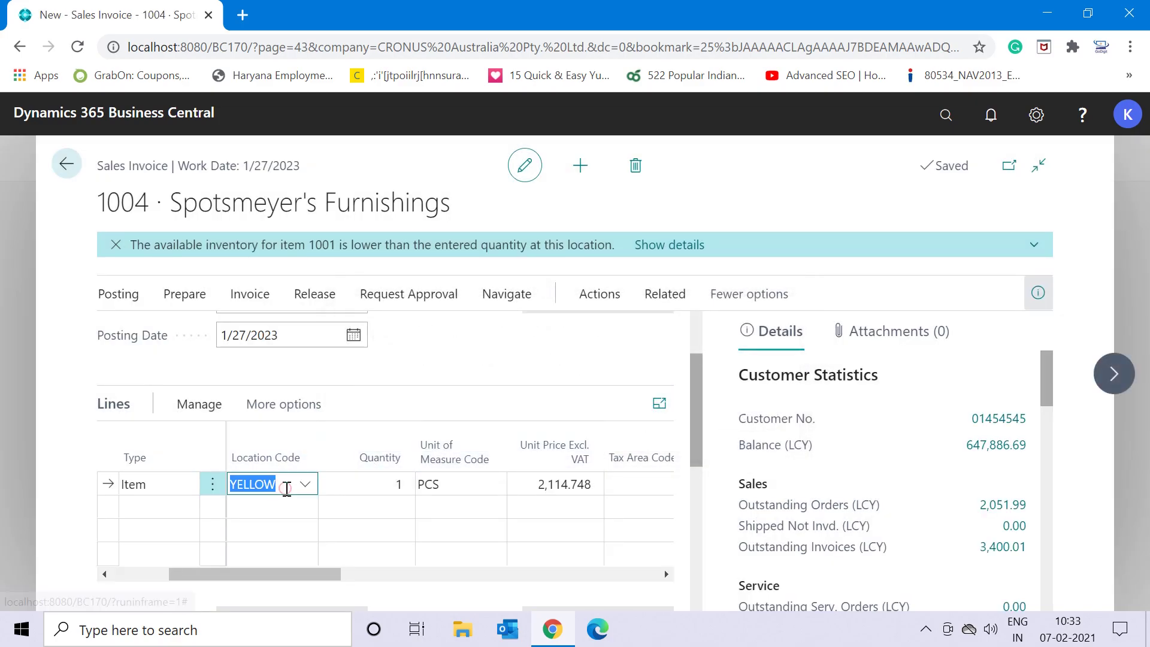
pyautogui.click(255, 413)
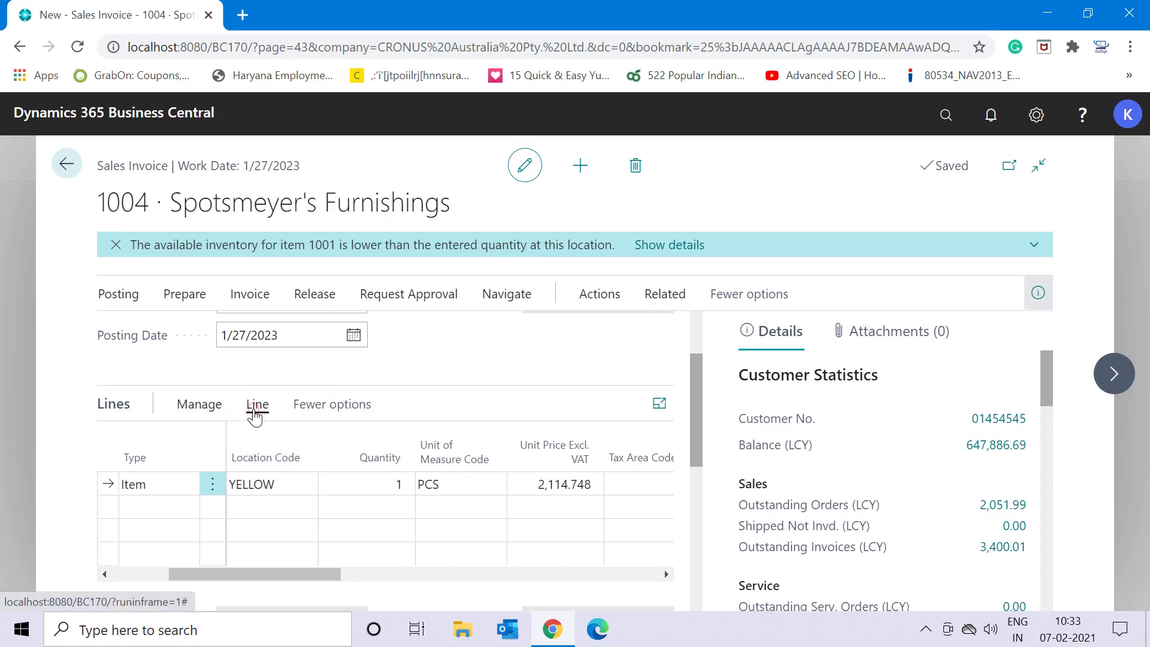
pyautogui.click(255, 413)
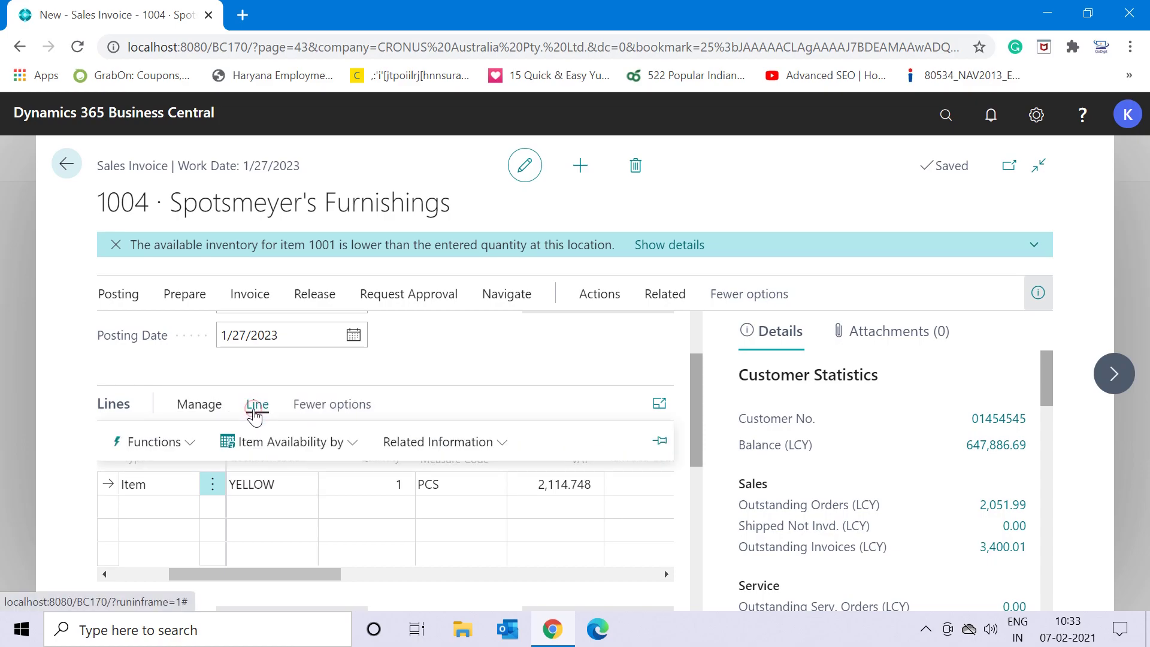
pyautogui.click(170, 446)
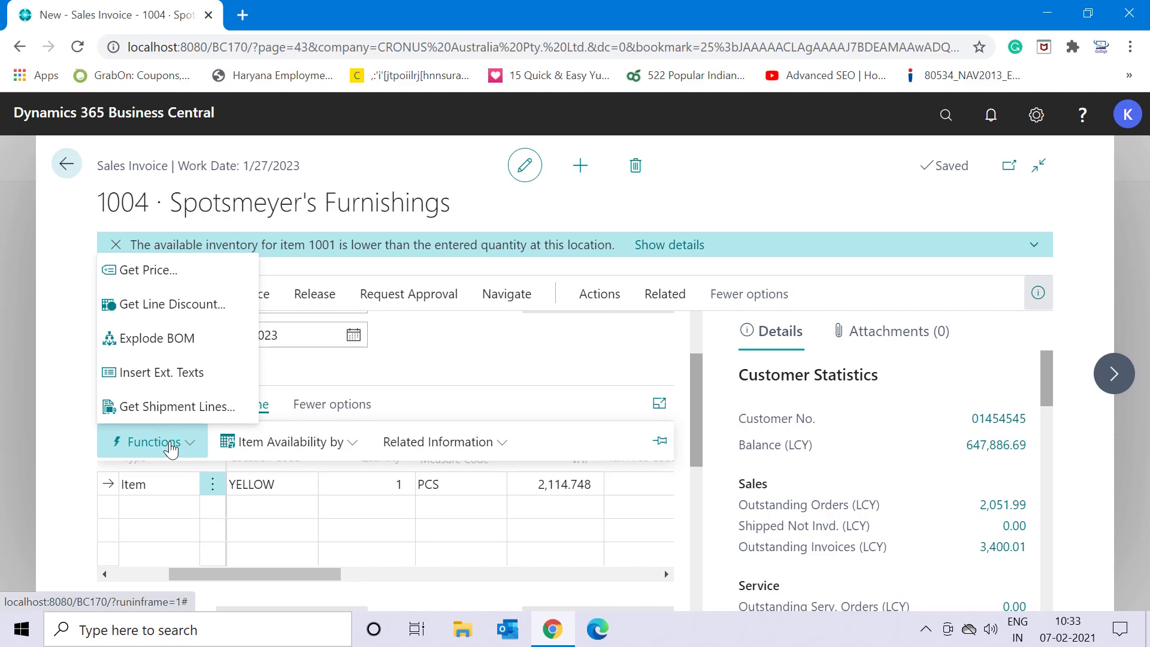
pyautogui.click(457, 448)
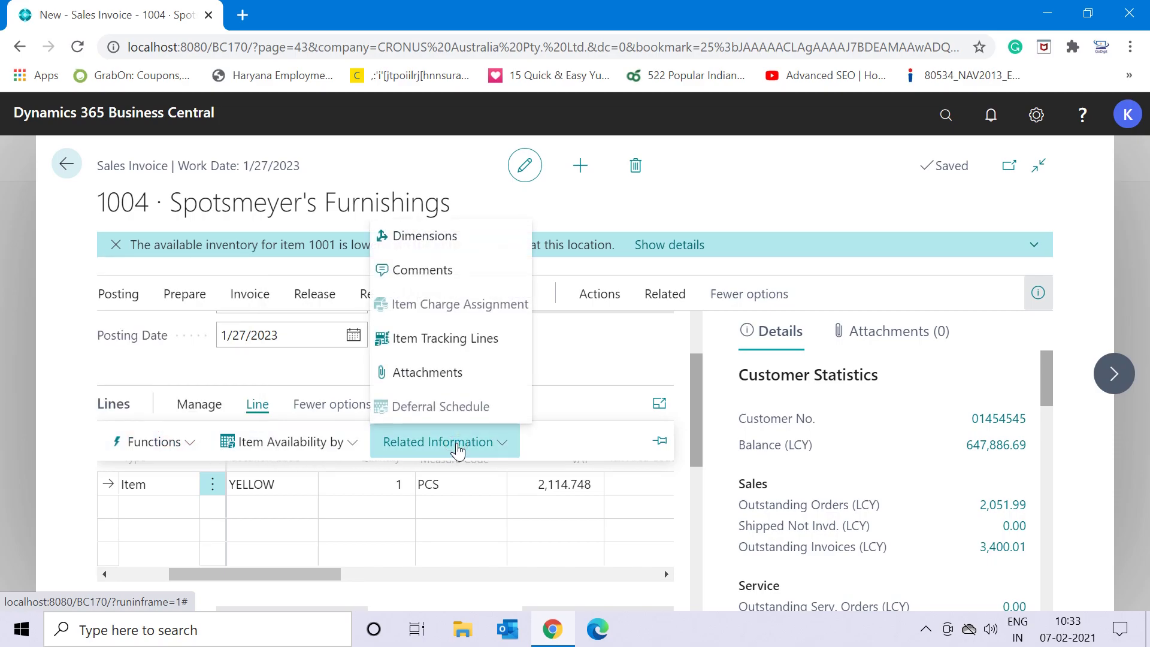
pyautogui.click(467, 248)
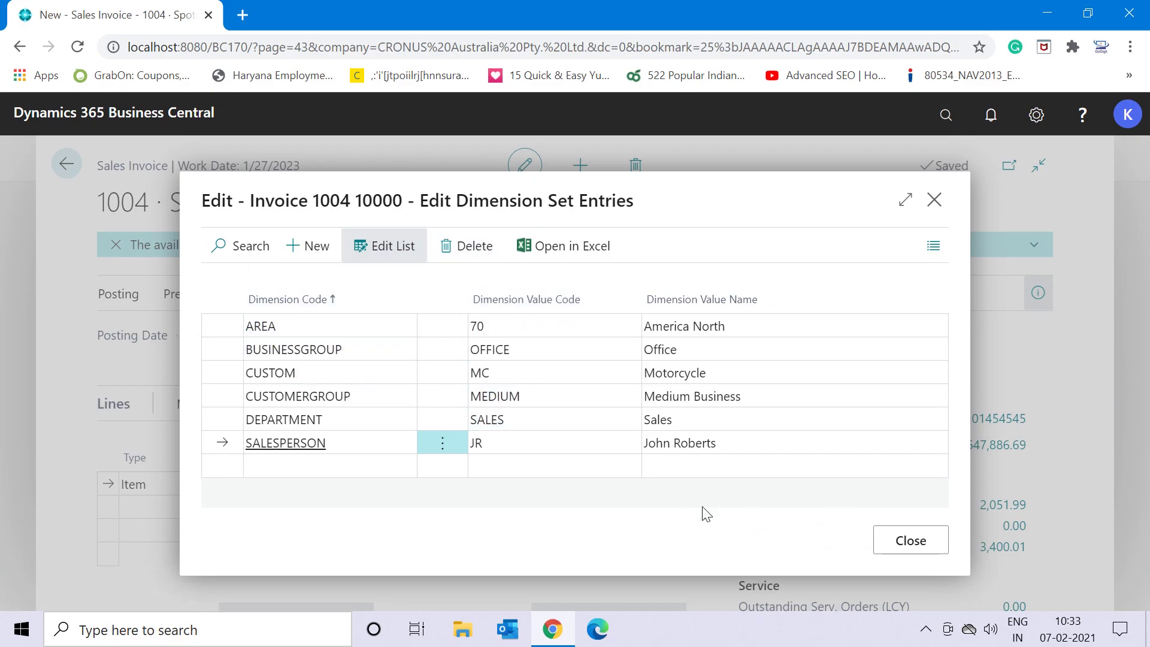
pyautogui.click(910, 540)
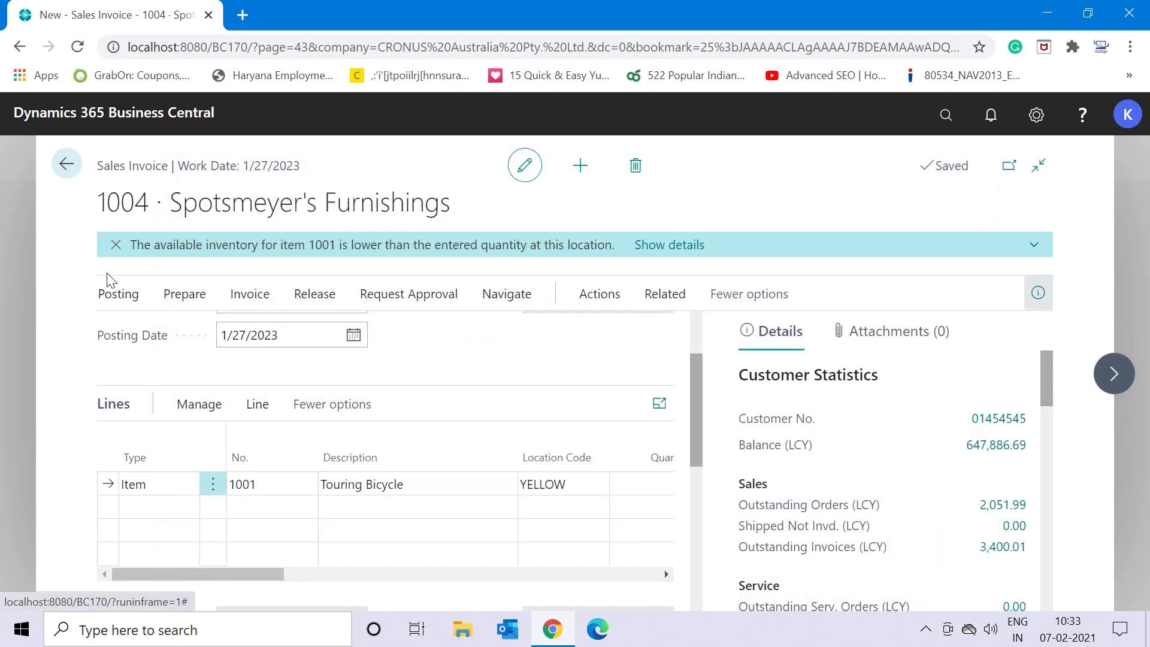
# Step: Post sales invoice 1004, confirm, and open the resulting posted invoice 103032
pyautogui.click(108, 298)
pyautogui.click(129, 331)
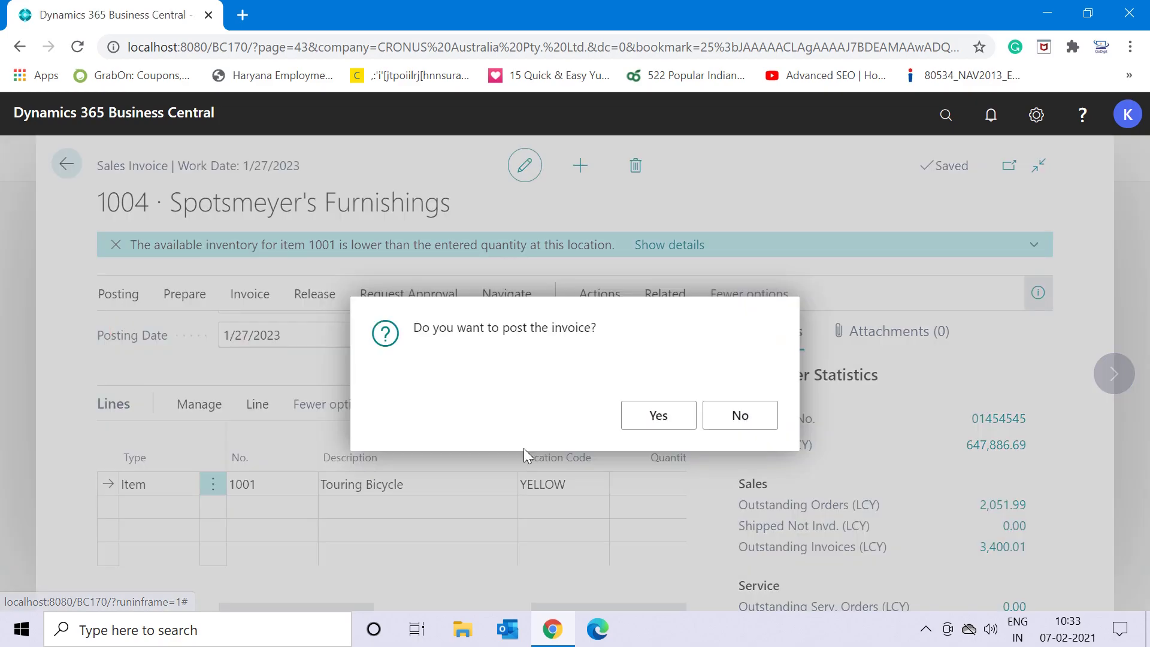
pyautogui.click(658, 424)
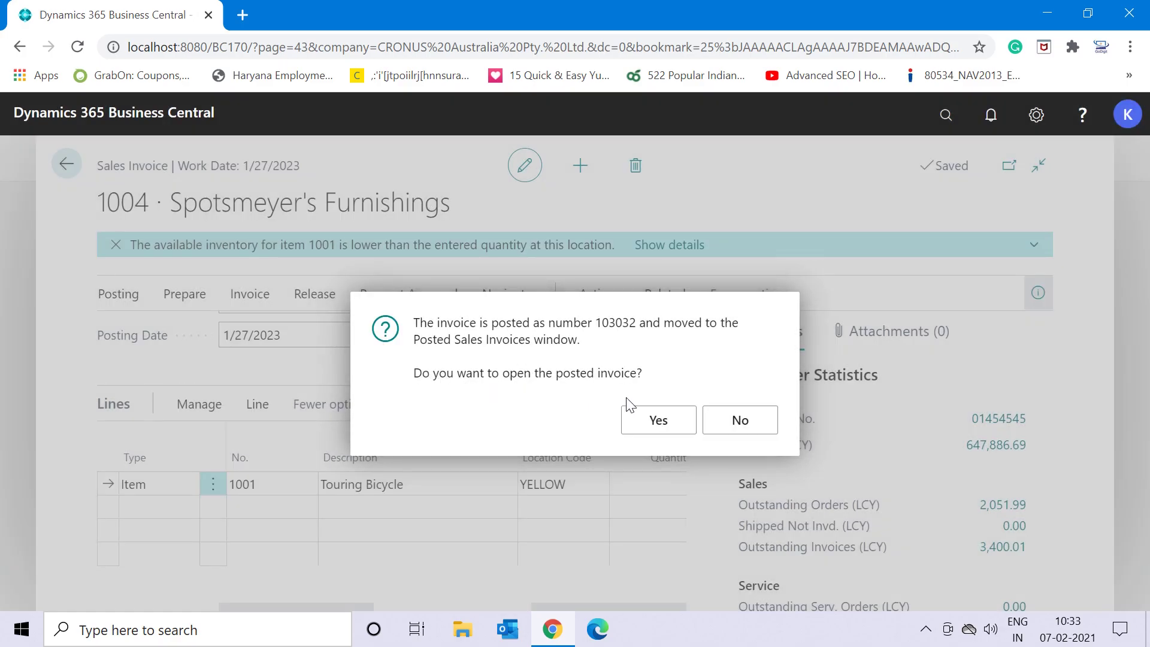
pyautogui.click(652, 422)
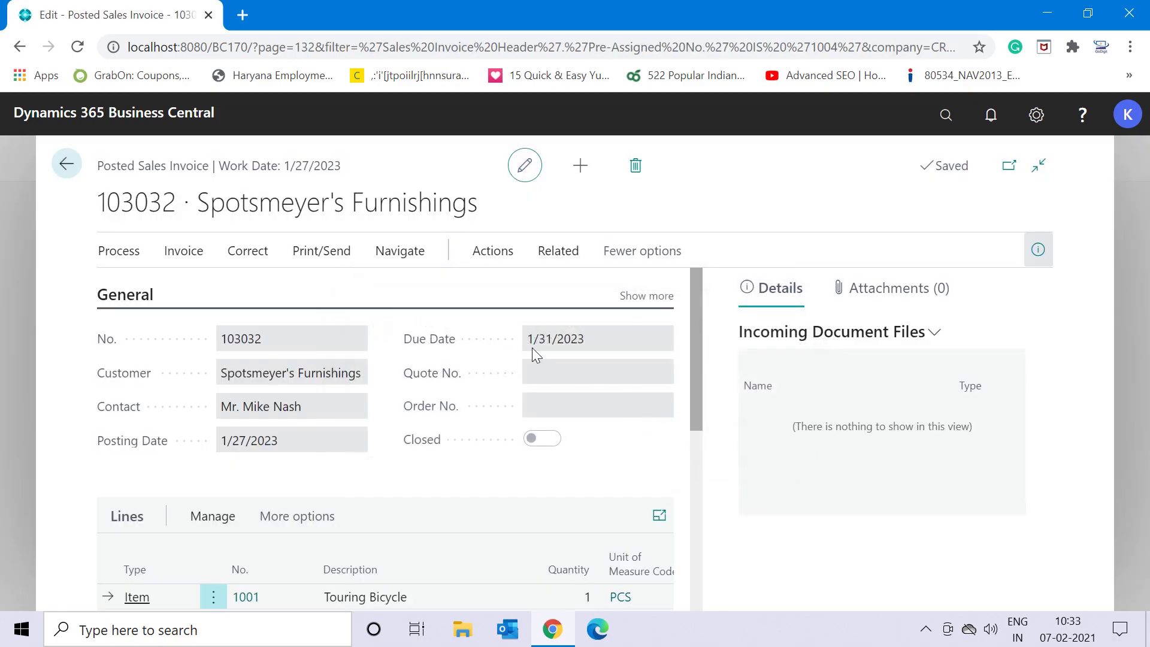
# Step: Browse the posted invoice's action groups and run Find entries for invoice 103032
pyautogui.click(400, 263)
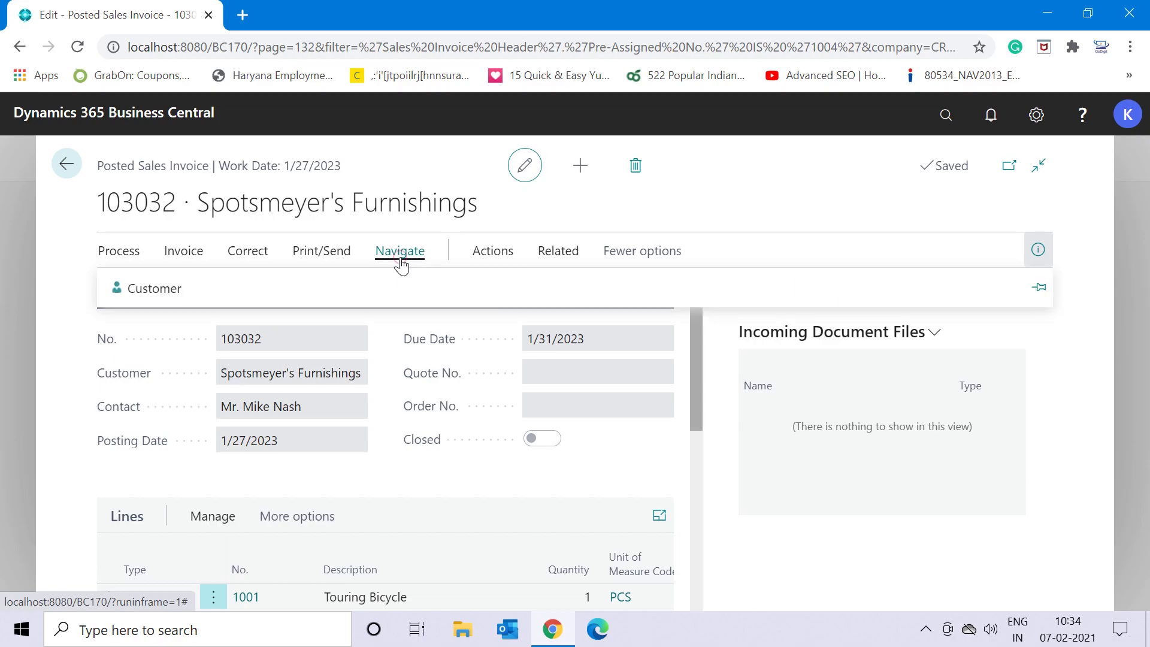
pyautogui.click(188, 264)
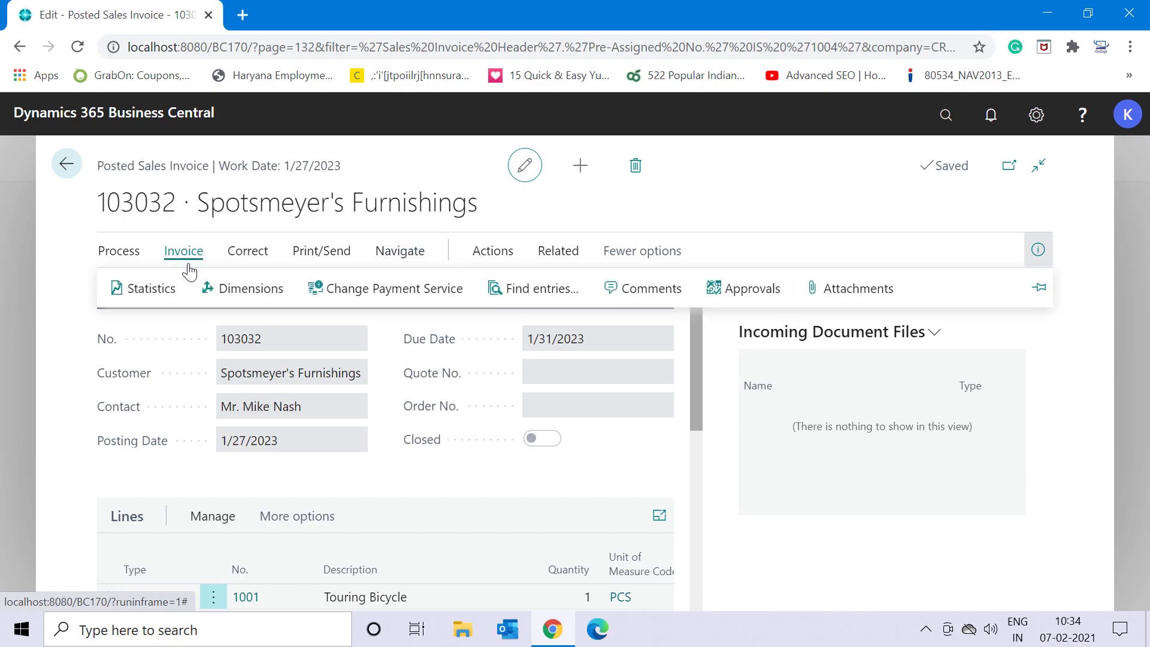
pyautogui.click(493, 254)
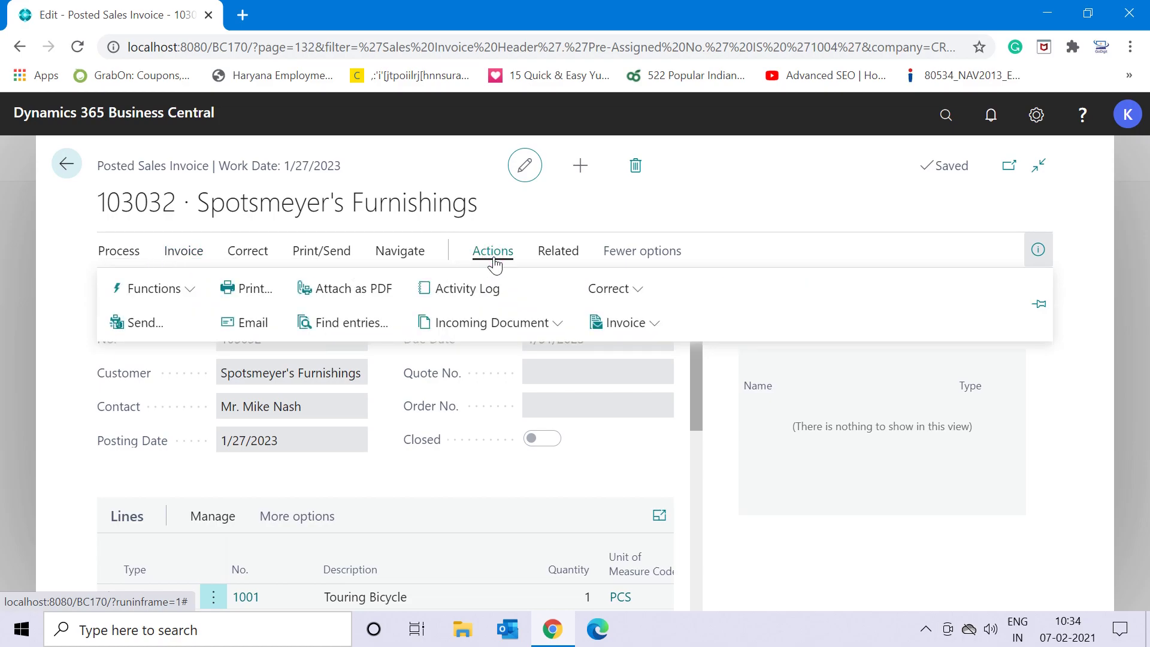
pyautogui.click(628, 333)
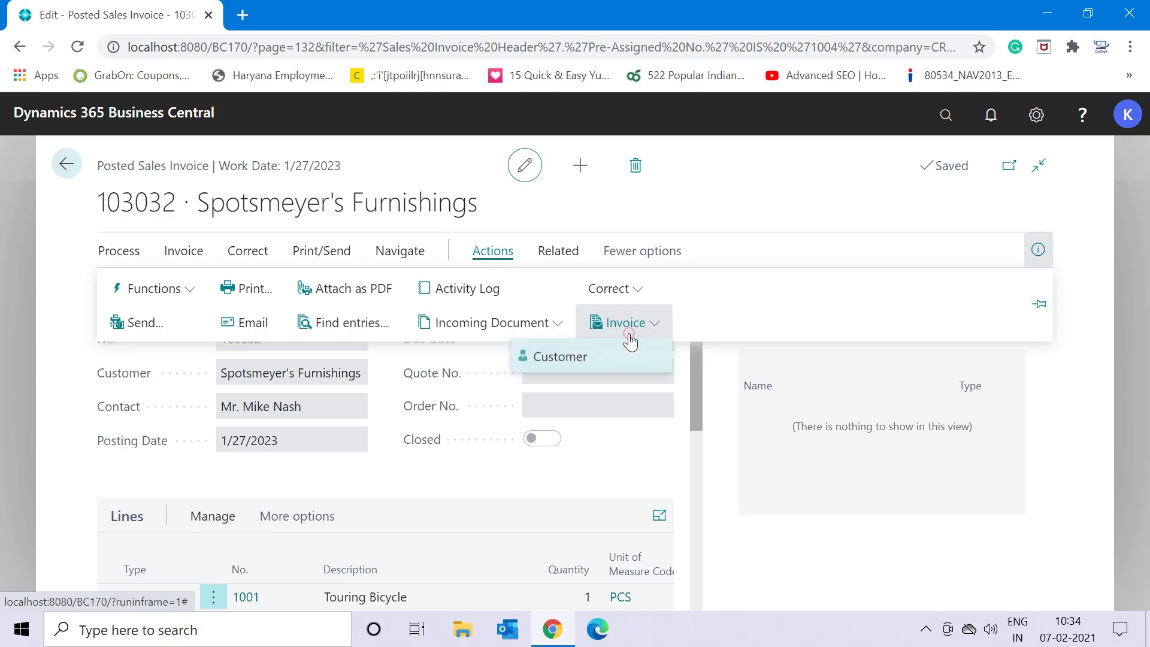
pyautogui.click(173, 290)
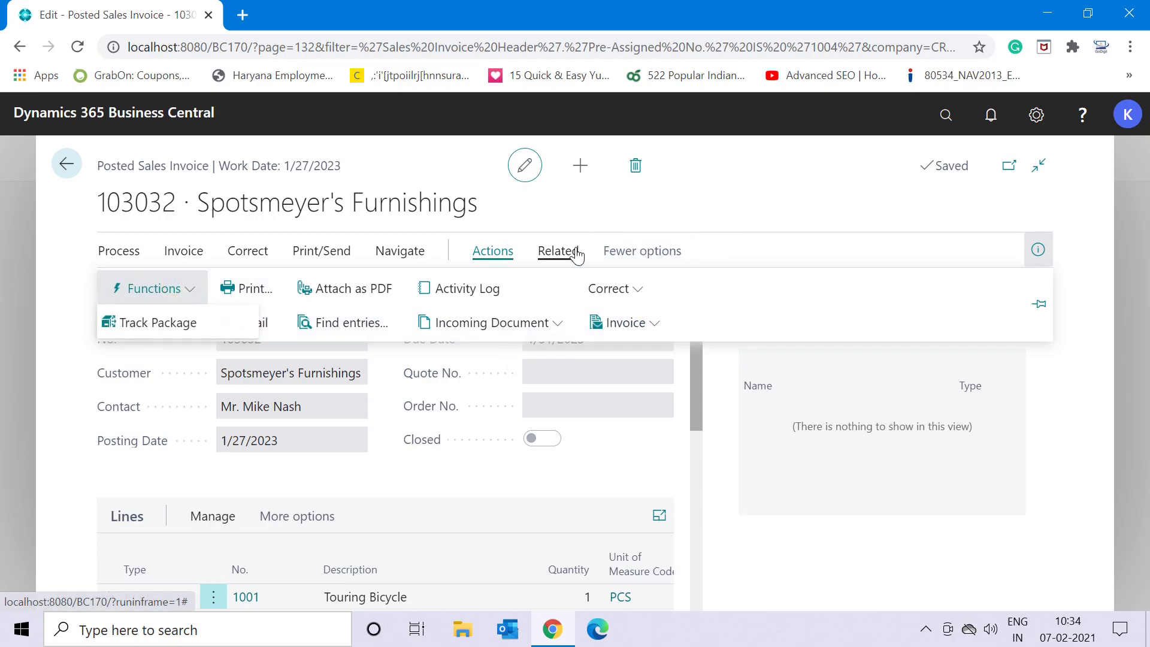
pyautogui.click(557, 252)
pyautogui.click(187, 288)
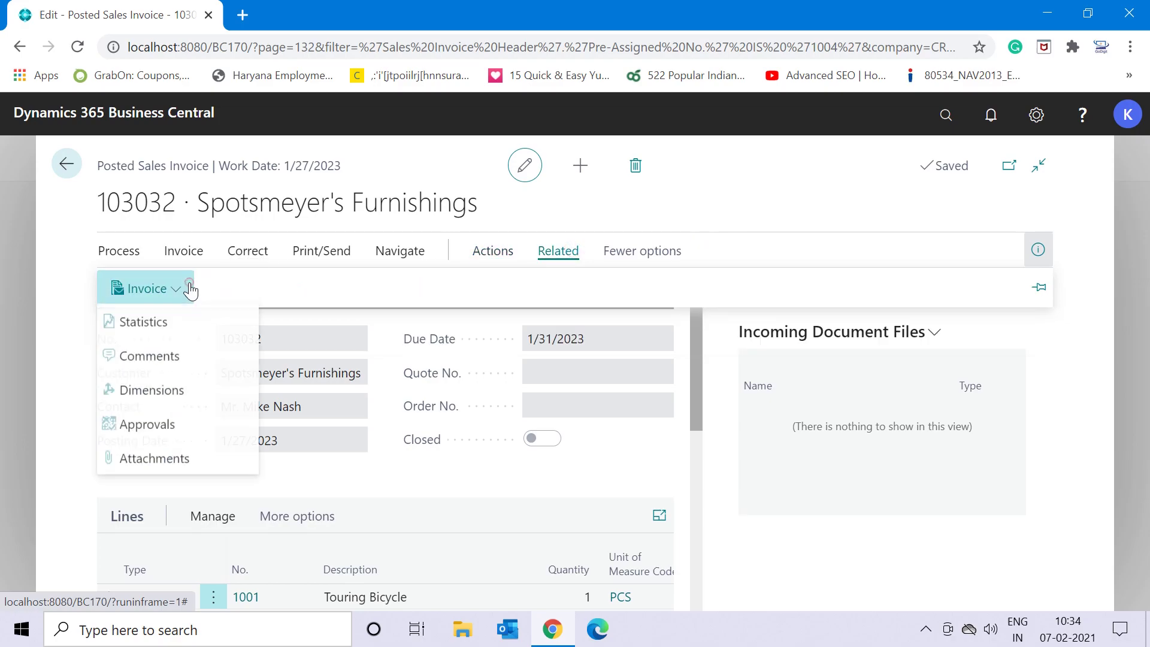
pyautogui.click(122, 251)
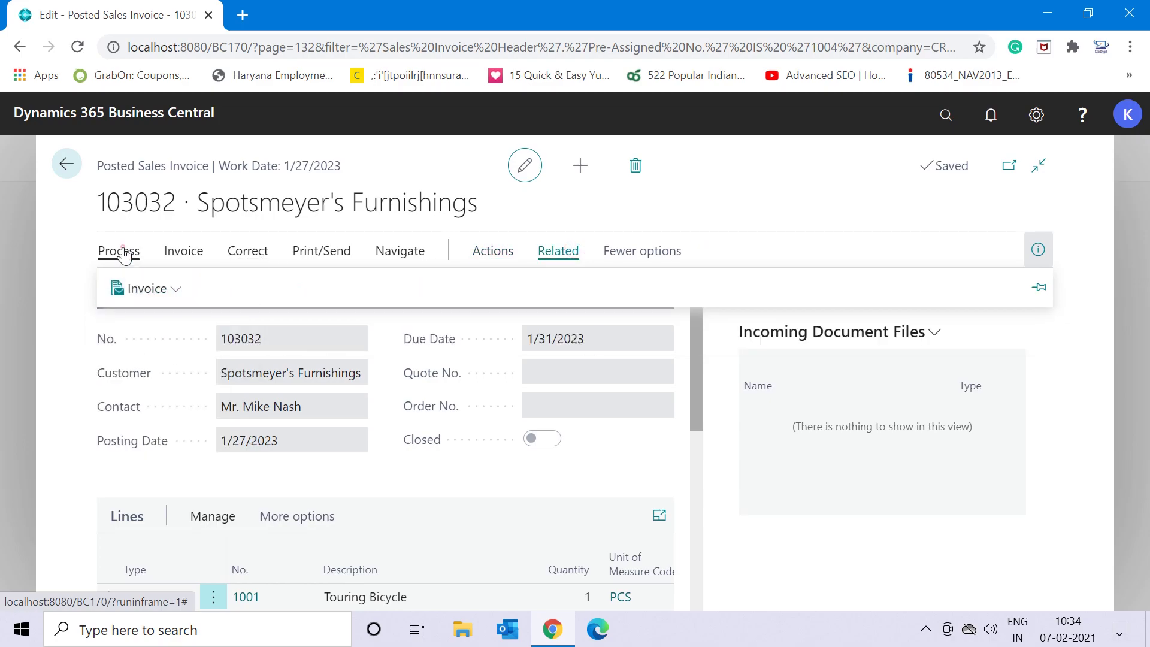
pyautogui.click(169, 260)
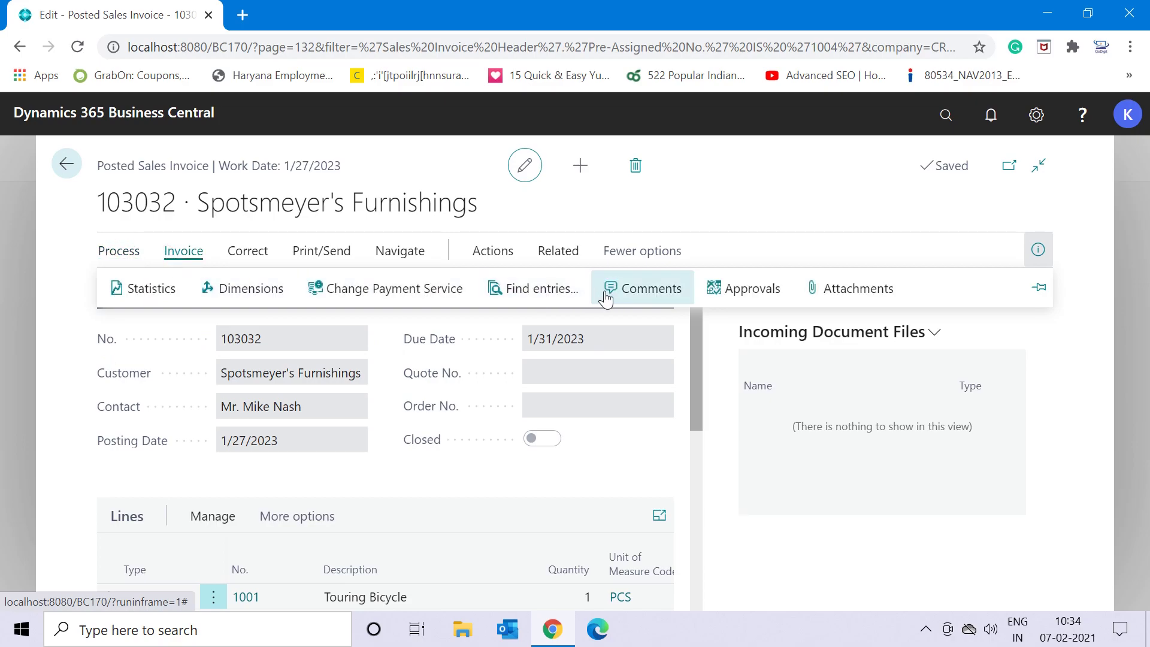
pyautogui.click(546, 292)
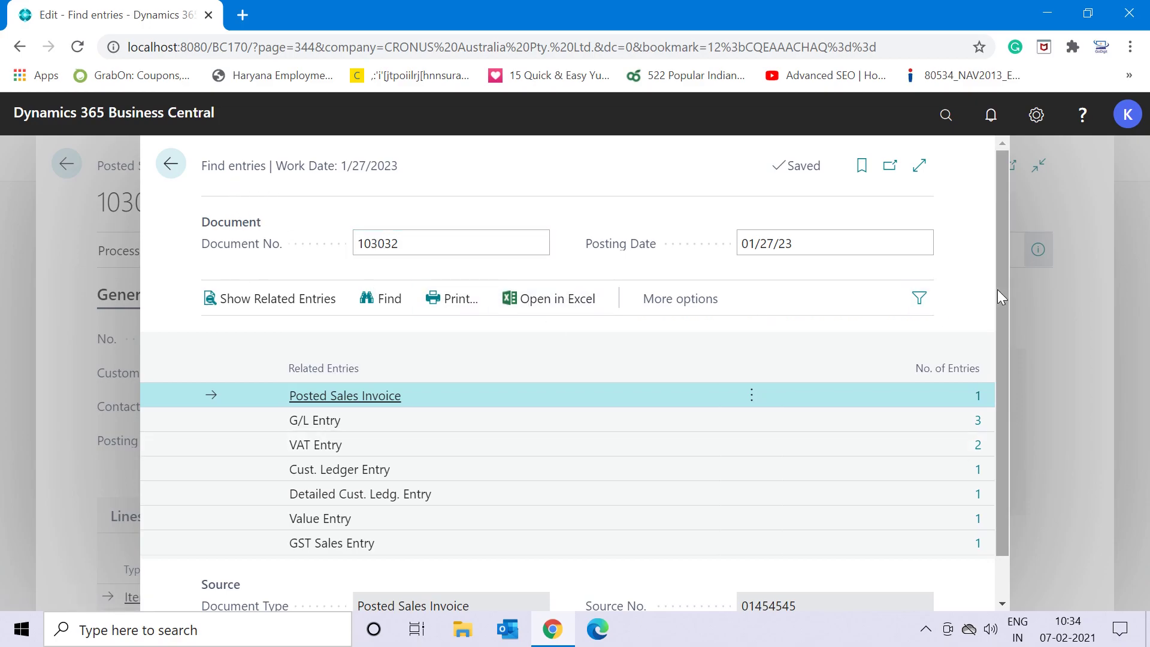
# Step: Open the 3 G/L entries for document 103032 from the Find entries results
pyautogui.moveTo(998, 289); pyautogui.dragTo(1004, 353)
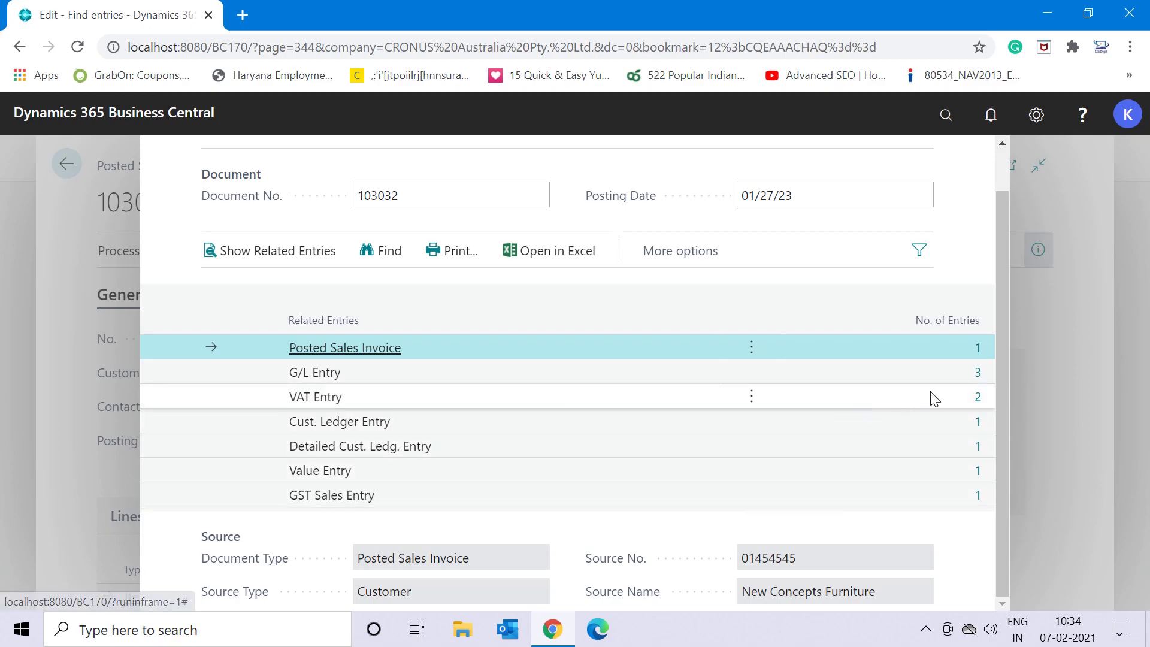
pyautogui.click(977, 374)
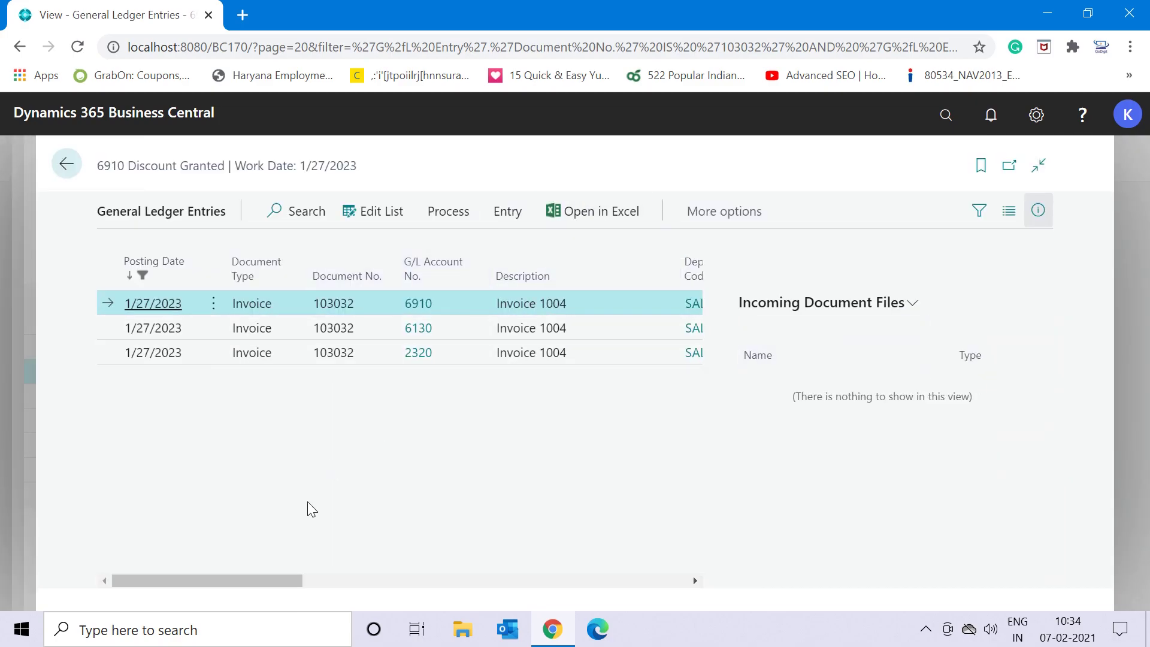
pyautogui.moveTo(254, 583); pyautogui.dragTo(140, 591)
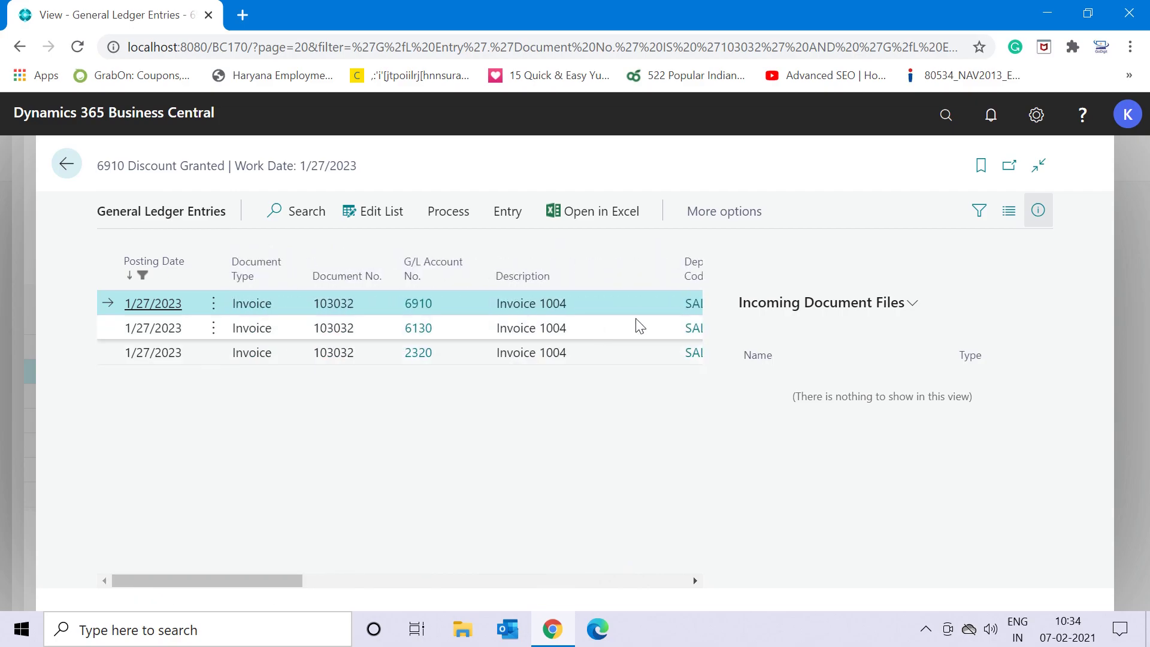
pyautogui.click(685, 224)
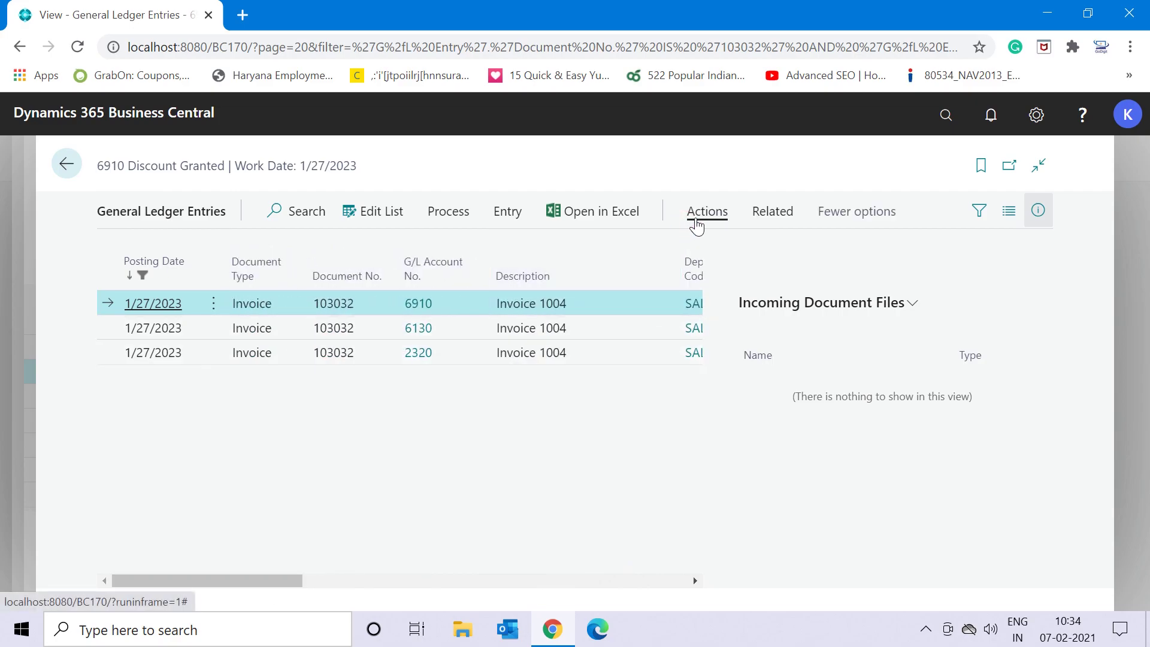
pyautogui.click(769, 218)
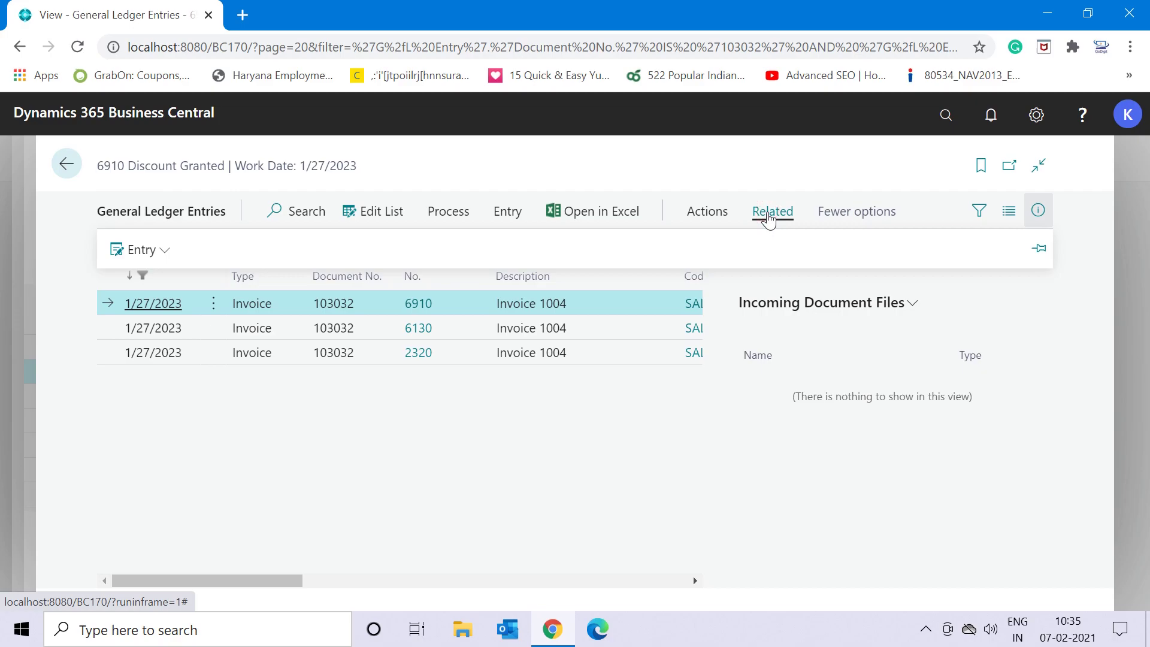
pyautogui.click(140, 259)
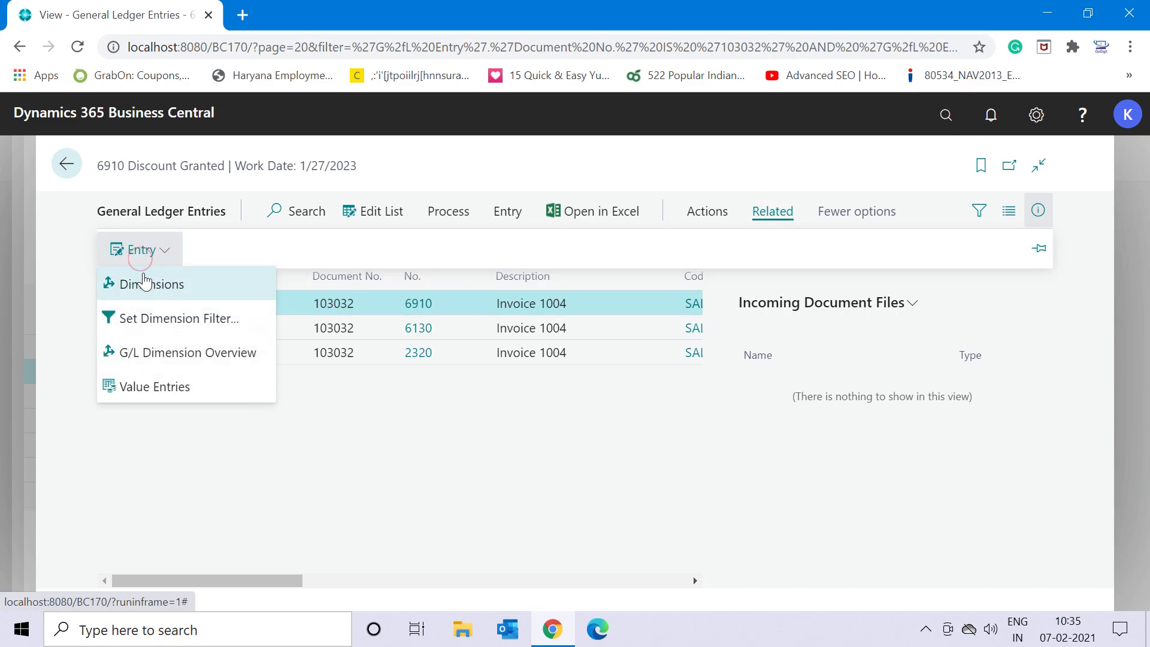
pyautogui.click(143, 285)
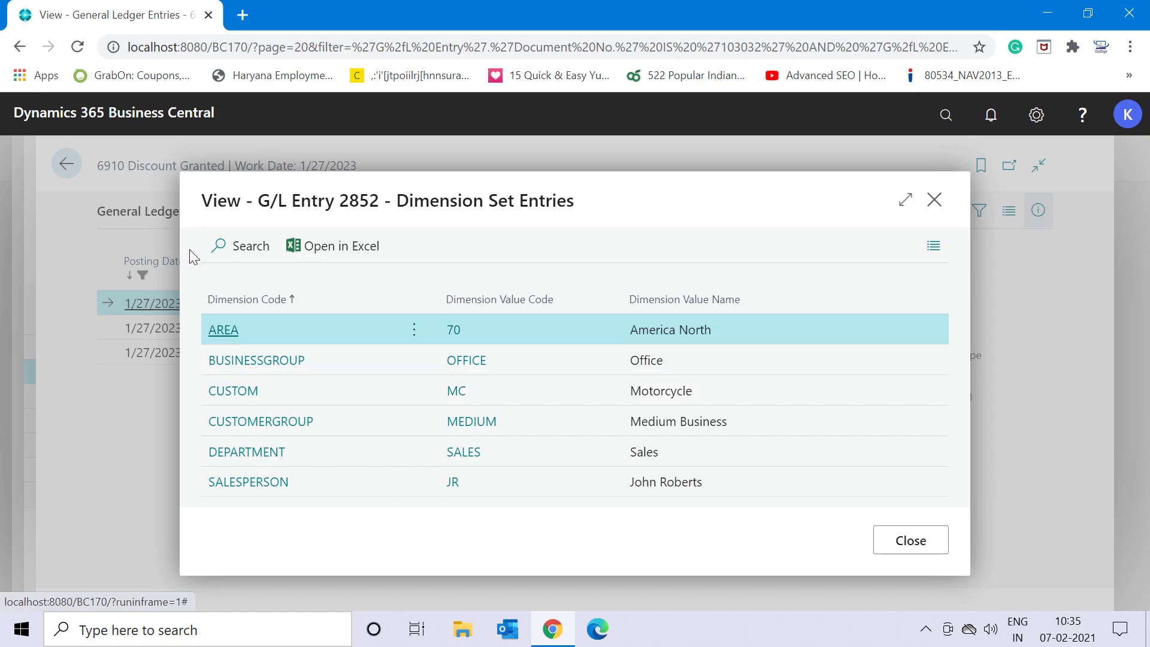
pyautogui.click(909, 541)
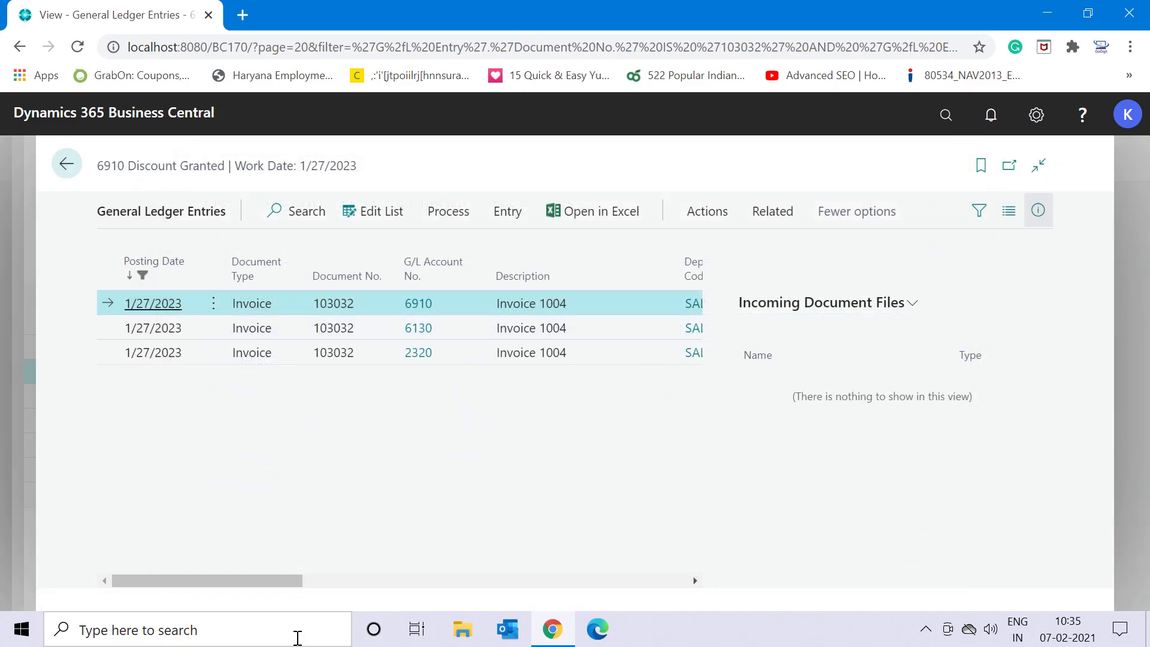
pyautogui.moveTo(262, 579); pyautogui.dragTo(736, 594)
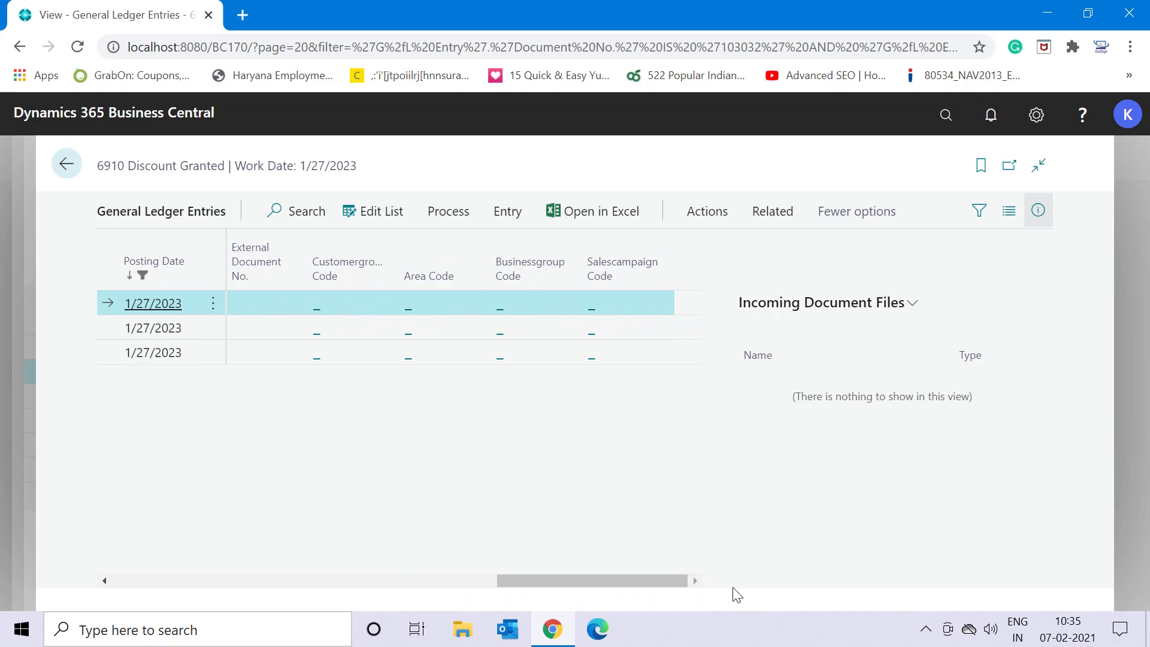
pyautogui.moveTo(575, 578); pyautogui.dragTo(464, 594)
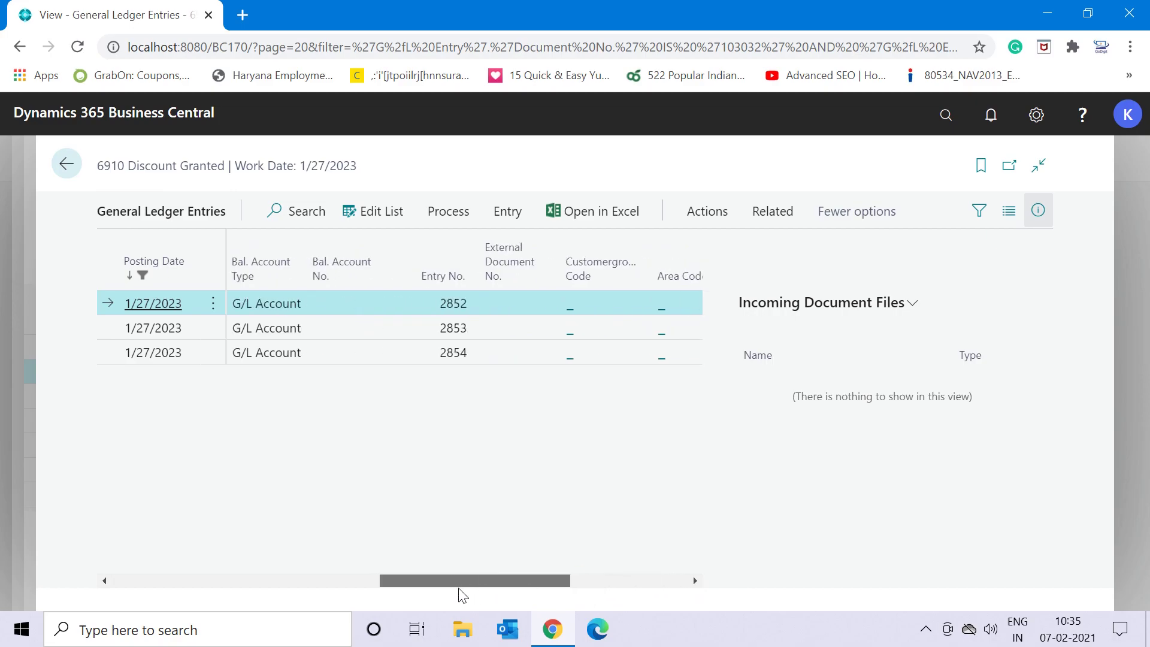
pyautogui.moveTo(459, 589); pyautogui.dragTo(350, 557)
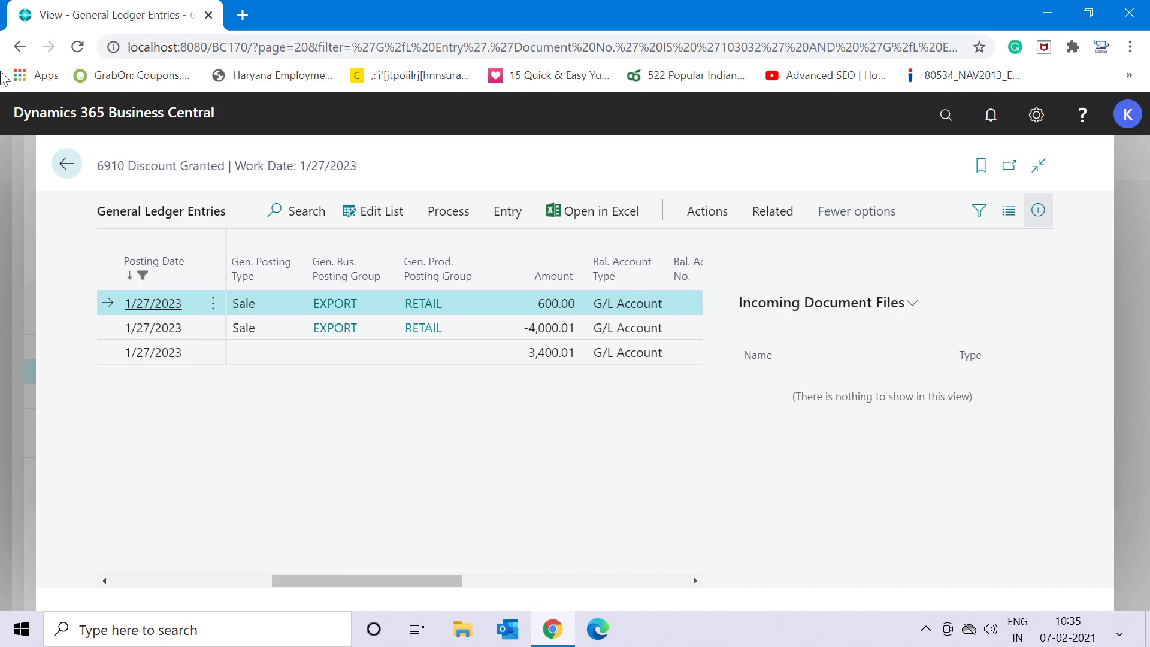
# Step: Close the G/L entries and Find entries pages and go back to the Sales Invoices list
pyautogui.click(63, 162)
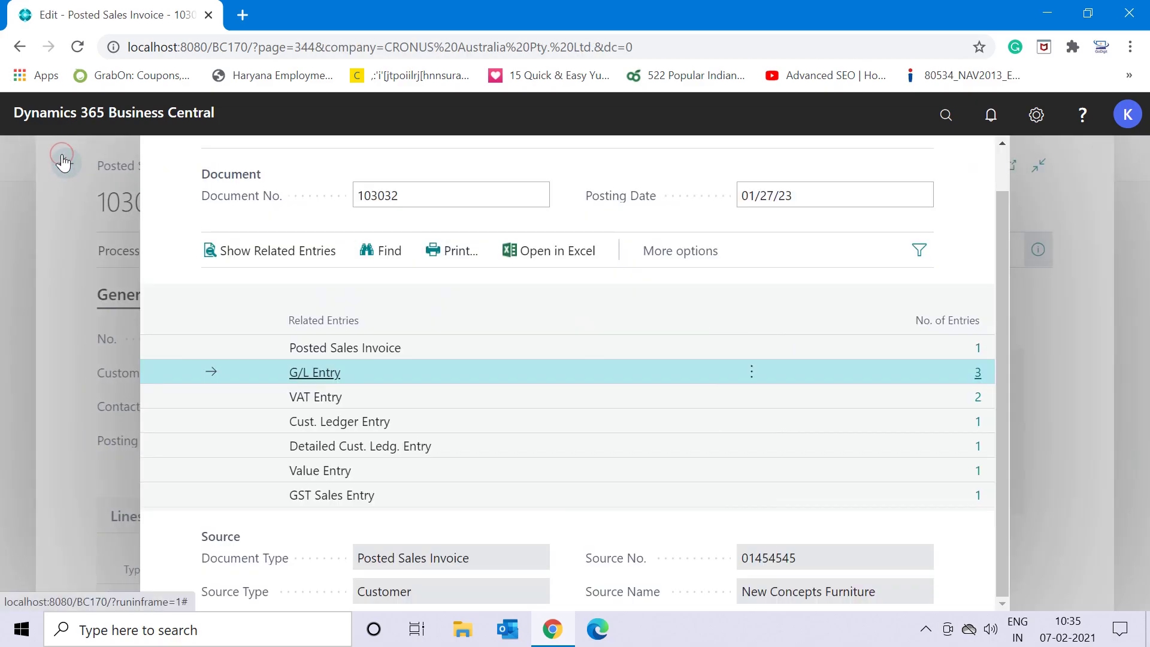
pyautogui.press('Escape')
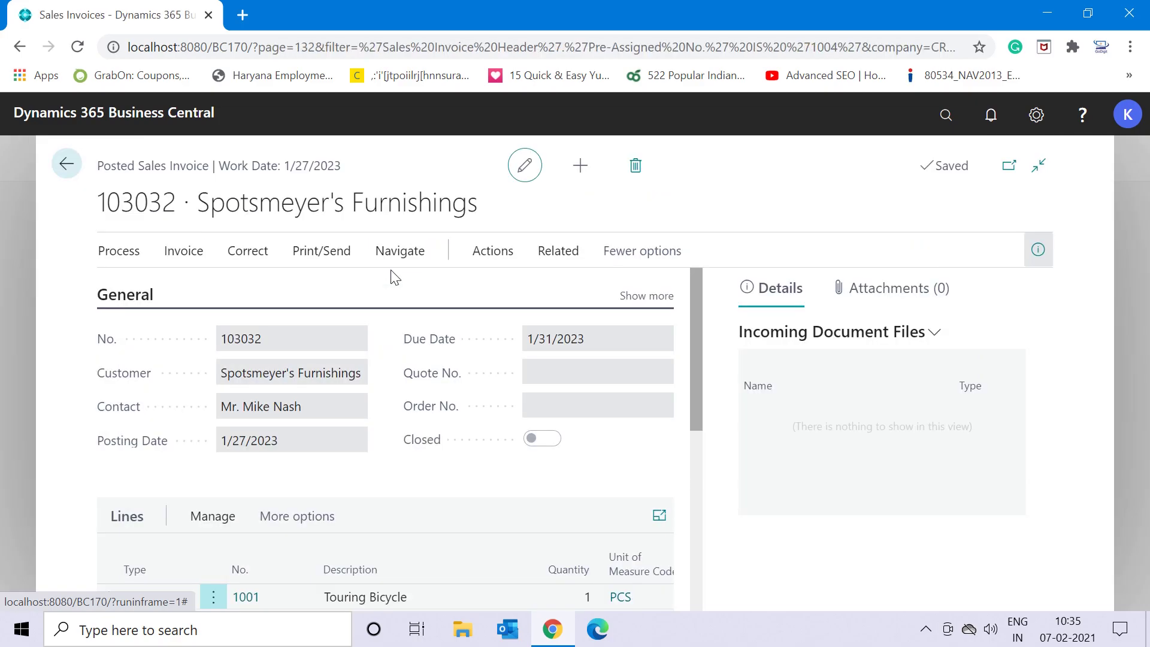
pyautogui.click(69, 172)
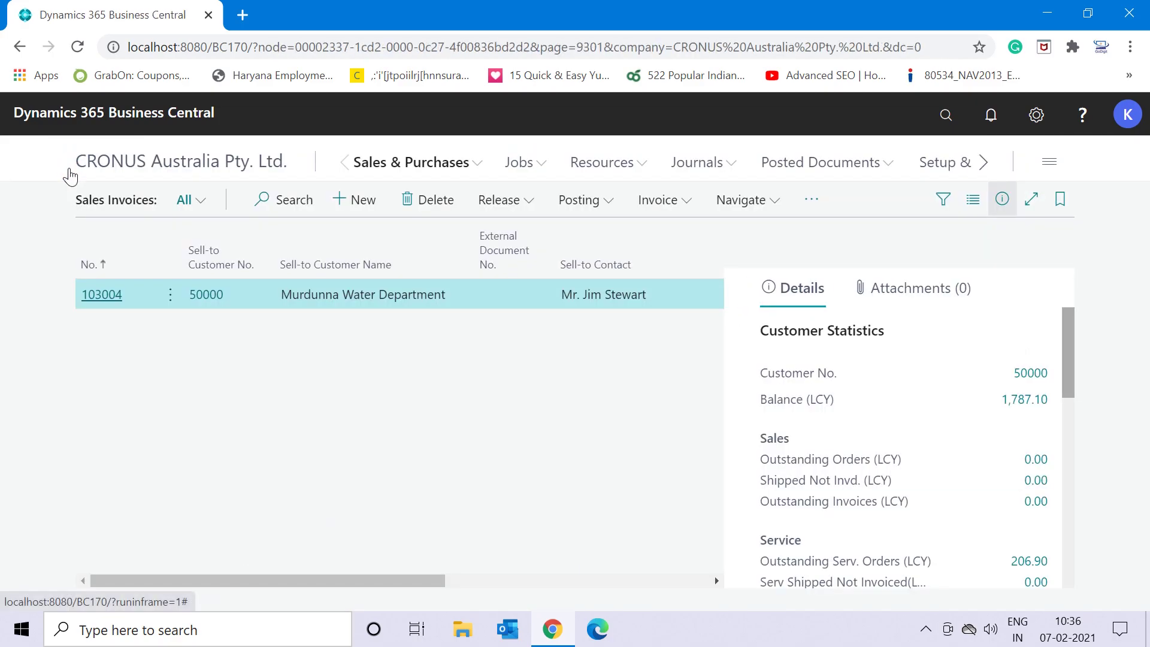